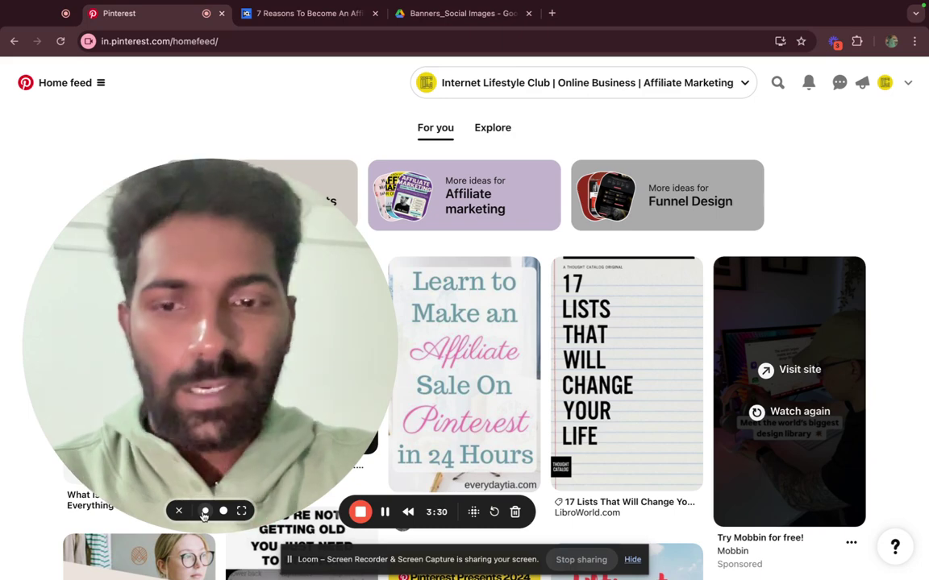
Open the organic Pin creation page from the home feed.
click(205, 512)
drag(85, 475, 831, 214)
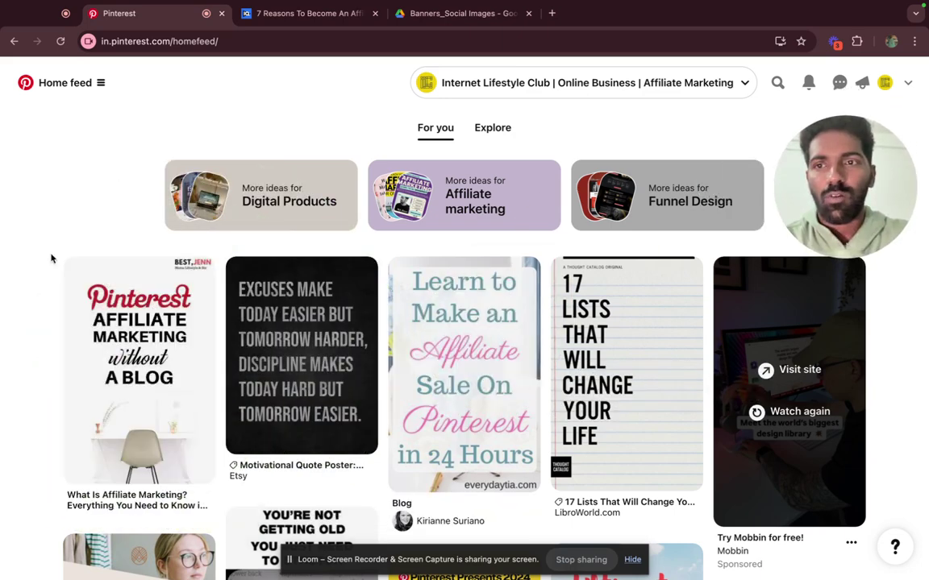
click(99, 82)
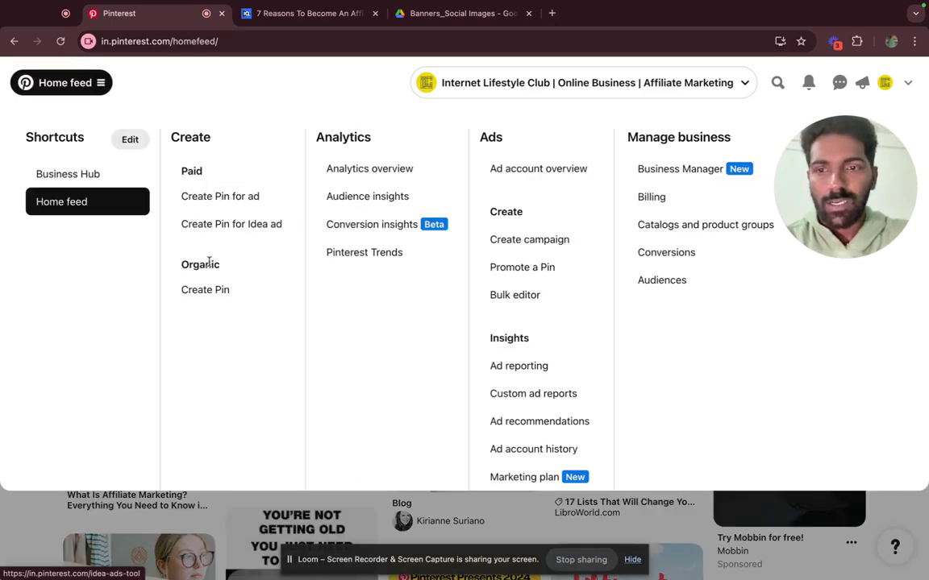
click(209, 289)
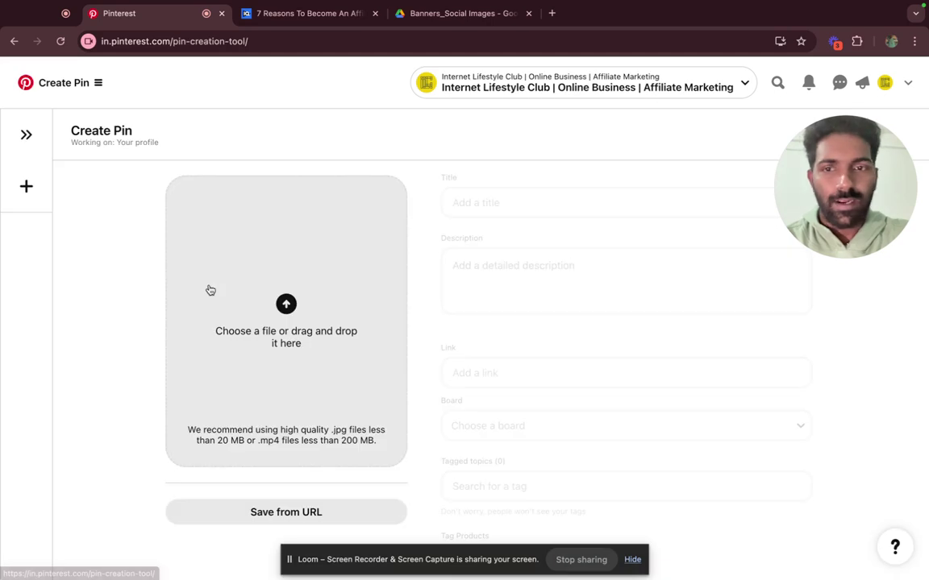
drag(852, 207, 107, 256)
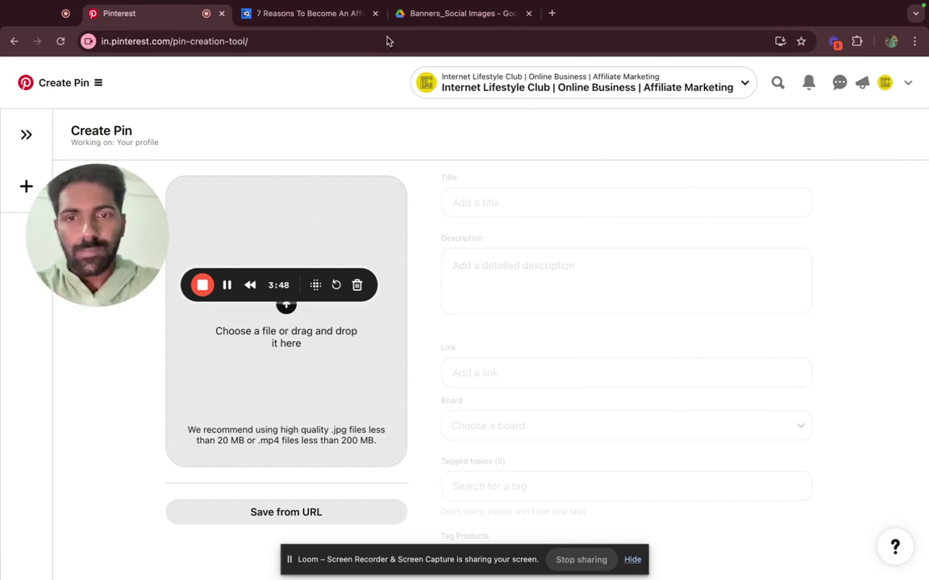
Switch to Google Drive and download 1.png from the Banner (300 × 600 px) folder in Banners_Social Images.
click(452, 16)
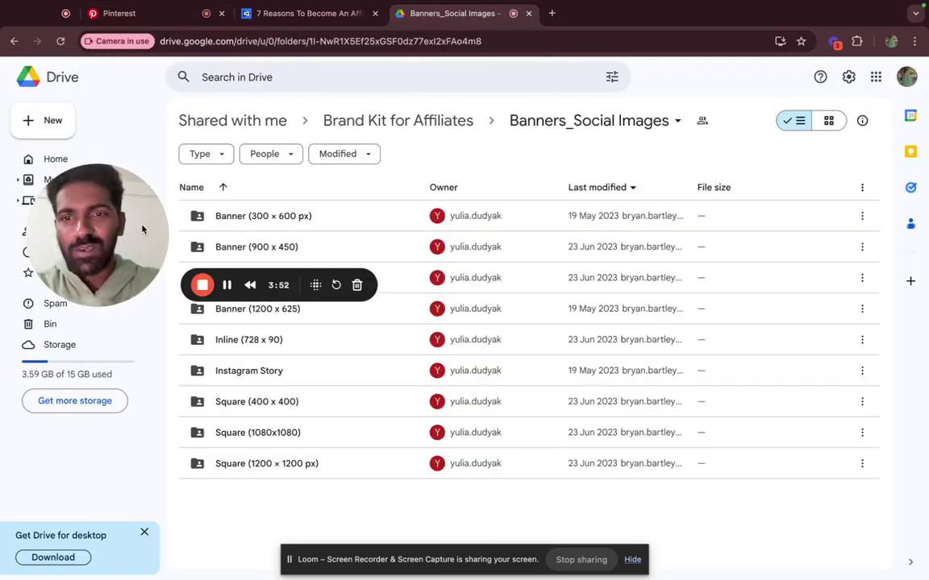
double_click(228, 216)
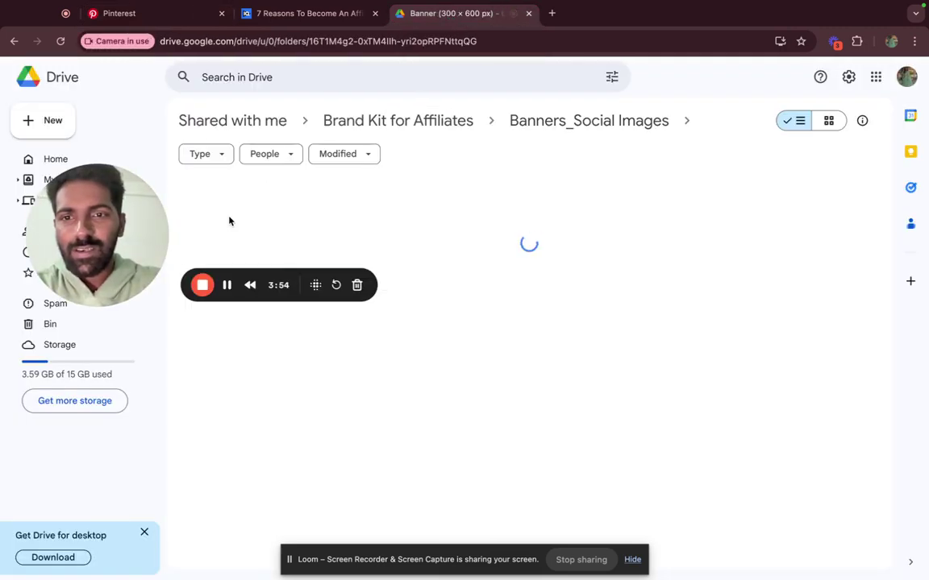
double_click(218, 216)
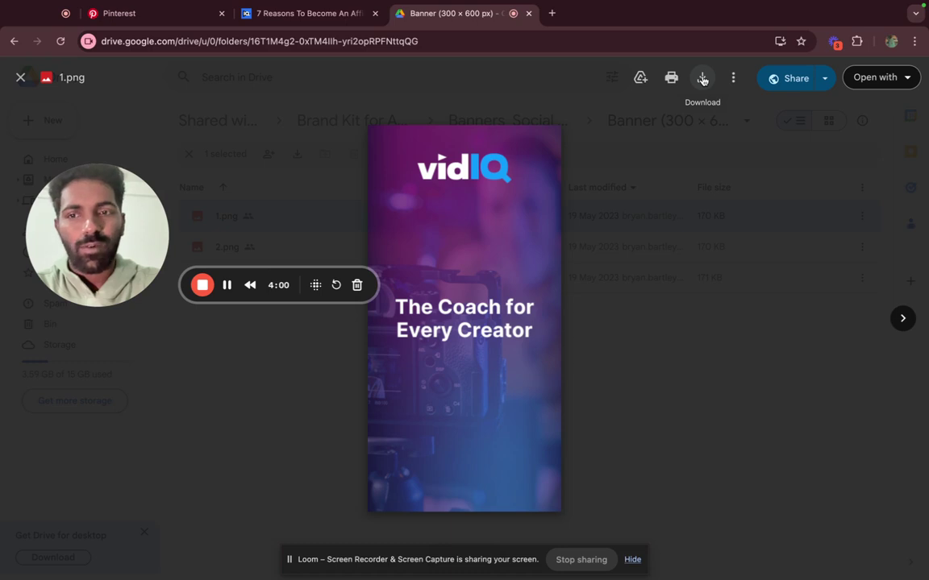
click(702, 78)
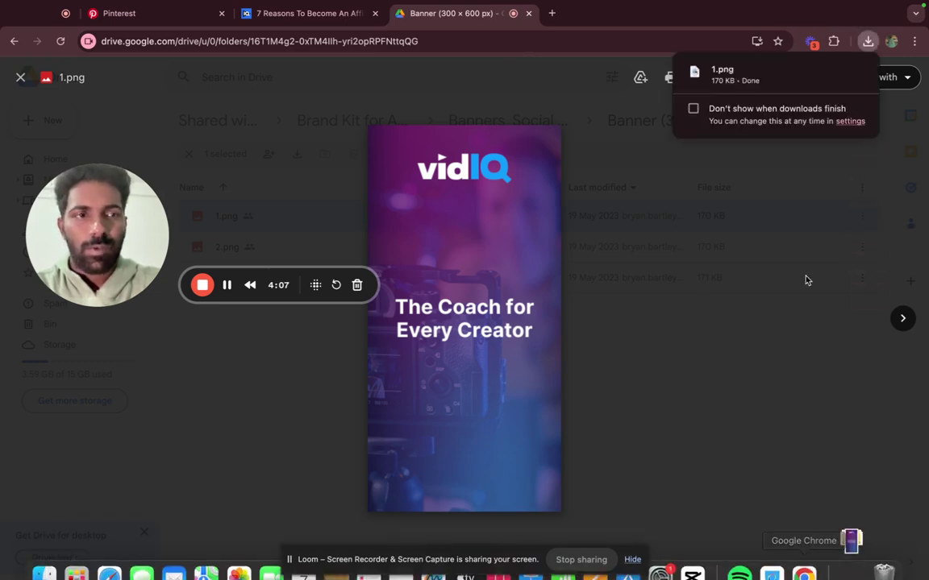
View the downloaded 1.png in Preview, close it and return to Google Chrome.
click(721, 70)
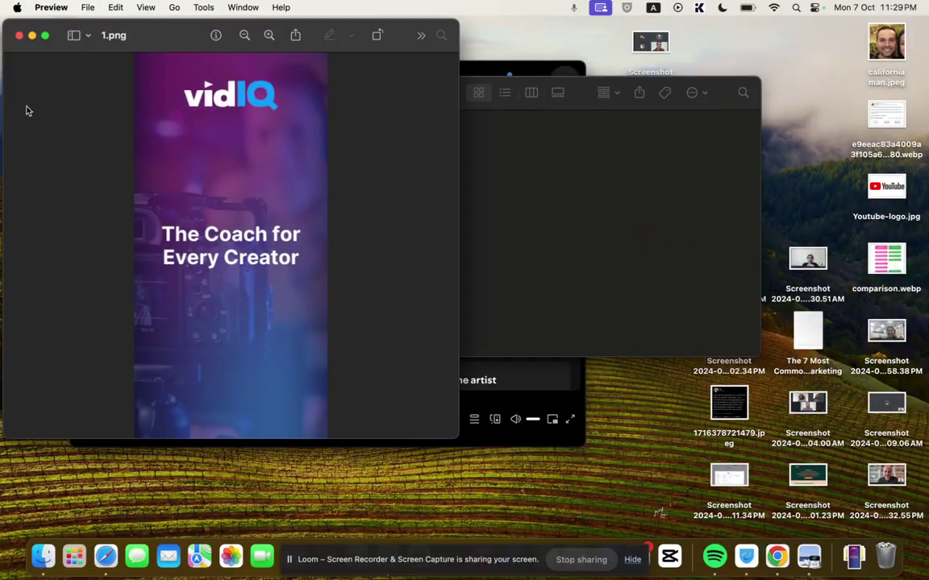
click(18, 35)
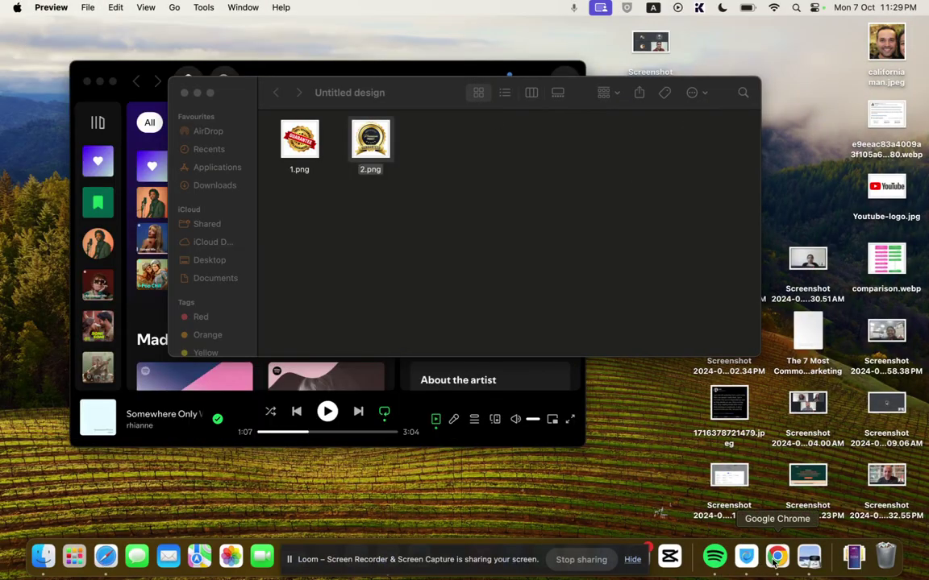
click(804, 558)
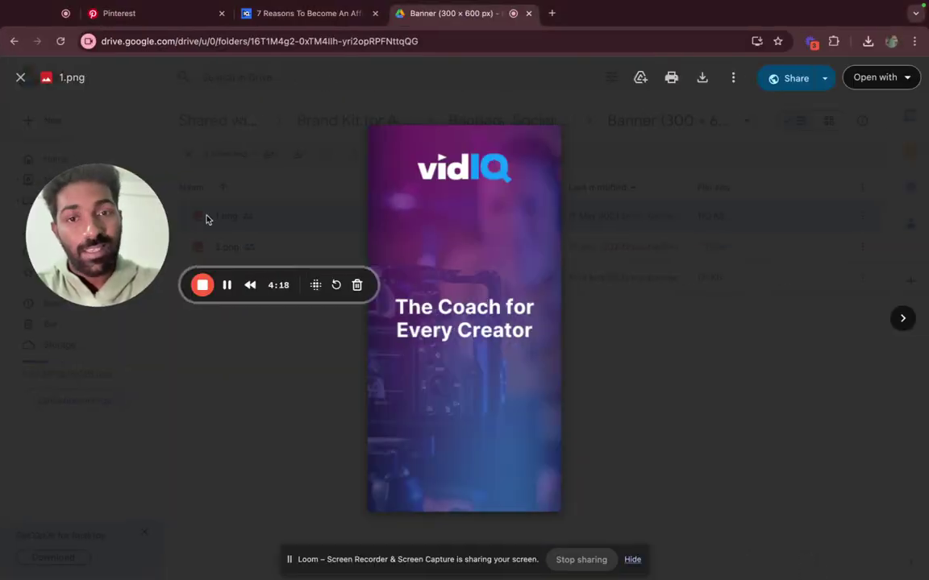
drag(89, 222, 808, 425)
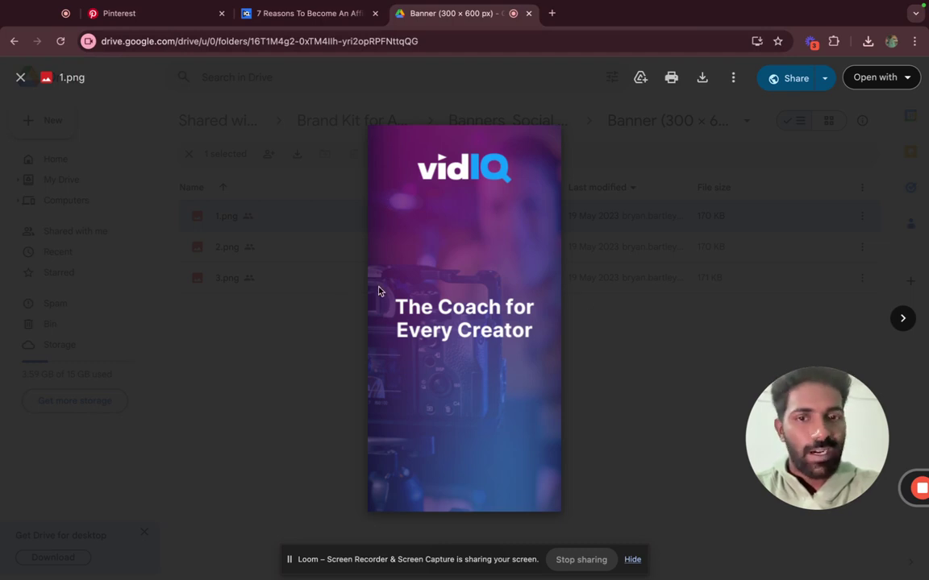
Switch back to Pinterest and upload the vidIQ banner 1.png from the recent files as the Pin image.
click(155, 24)
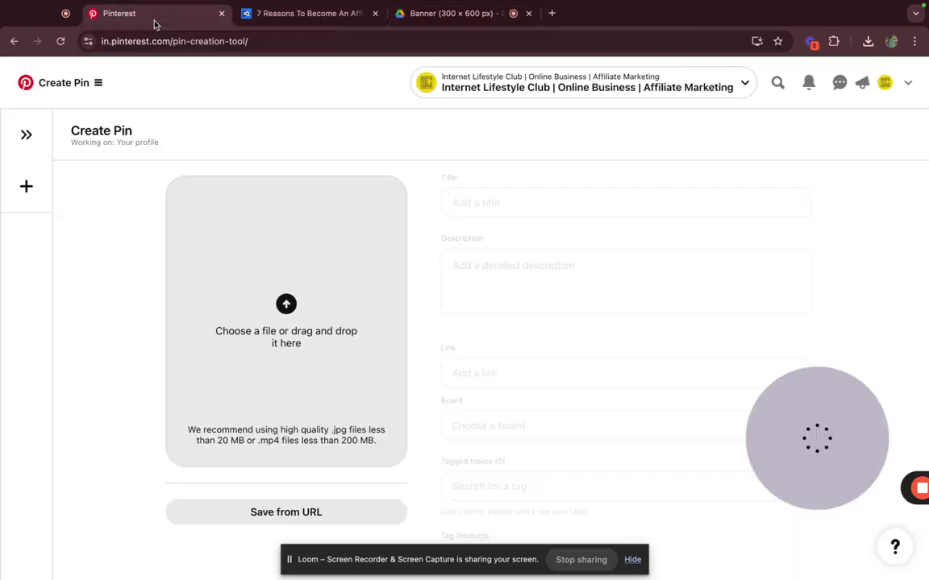
click(272, 321)
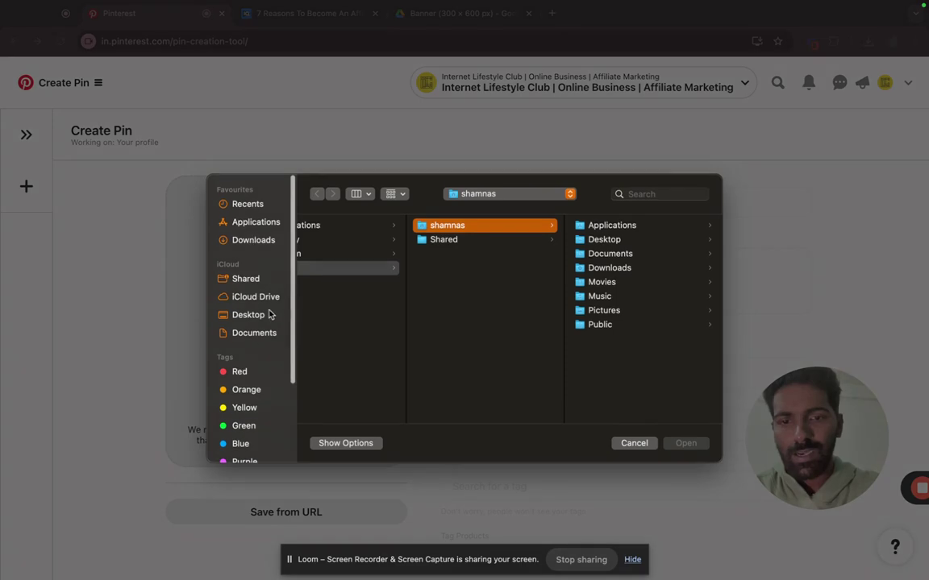
click(231, 204)
click(328, 244)
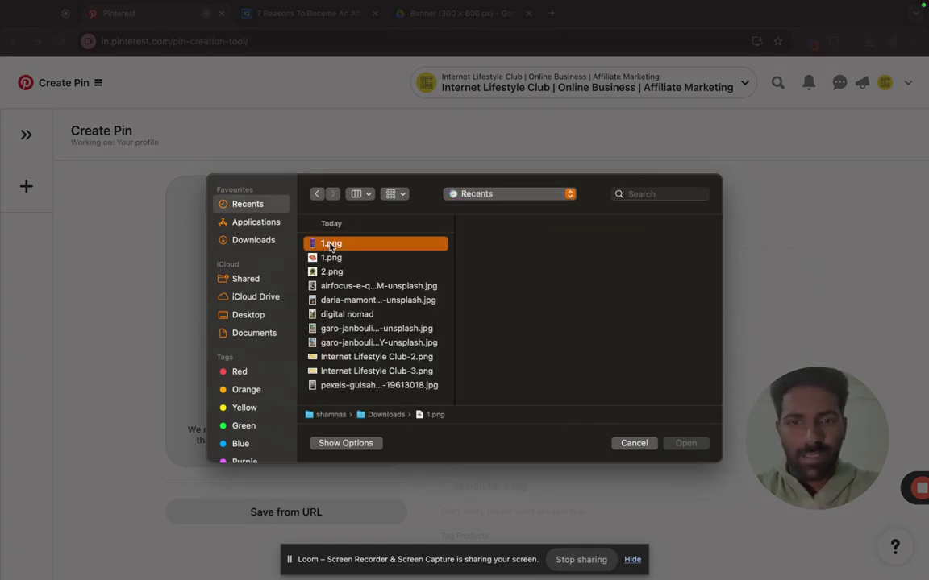
click(685, 443)
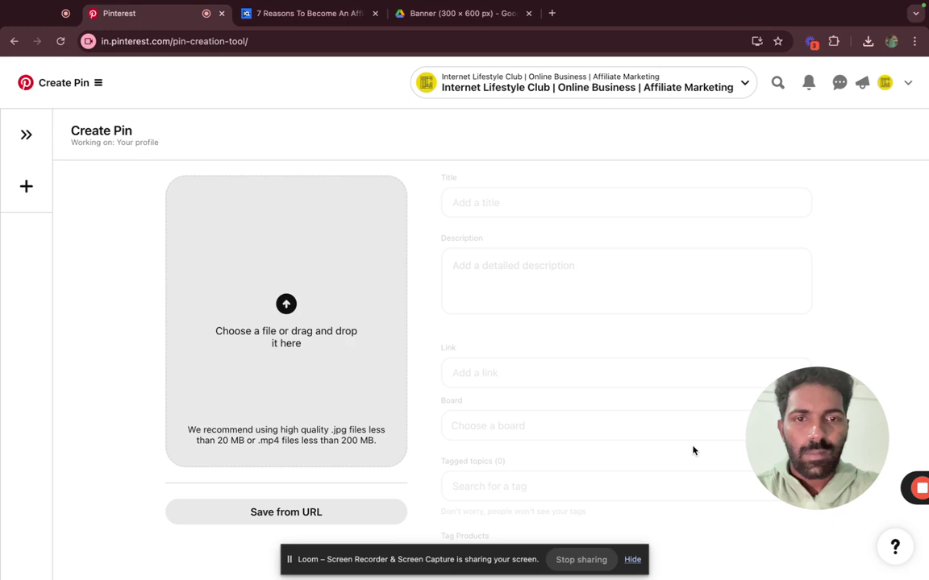
scroll(238, 366, down, 2)
scroll(238, 367, up, 2)
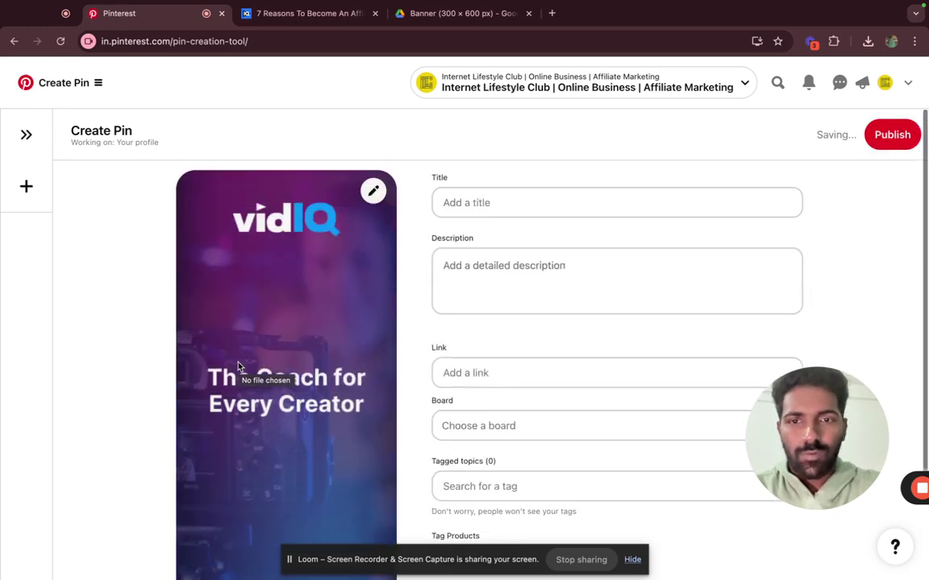
scroll(238, 366, down, 2)
scroll(238, 366, up, 2)
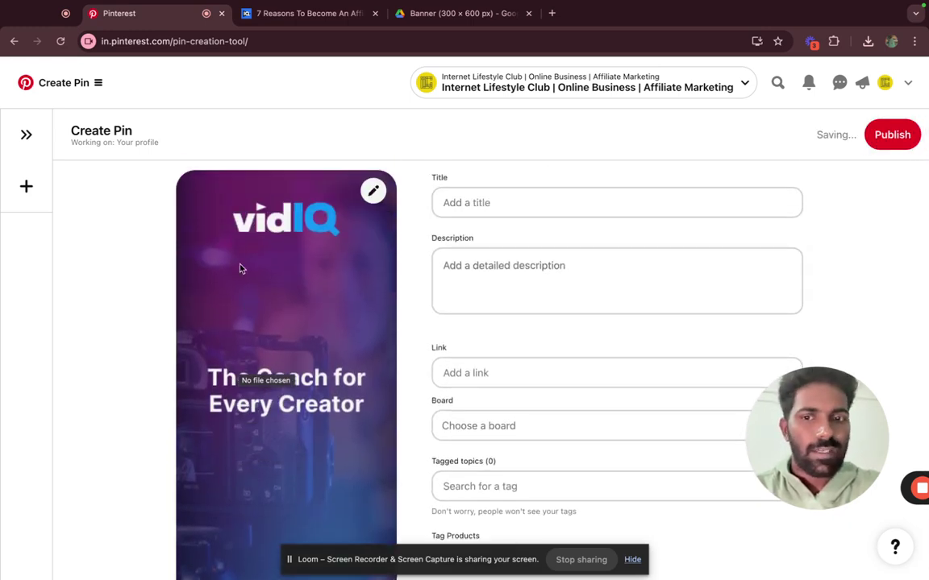
scroll(203, 352, down, 1)
scroll(197, 242, up, 1)
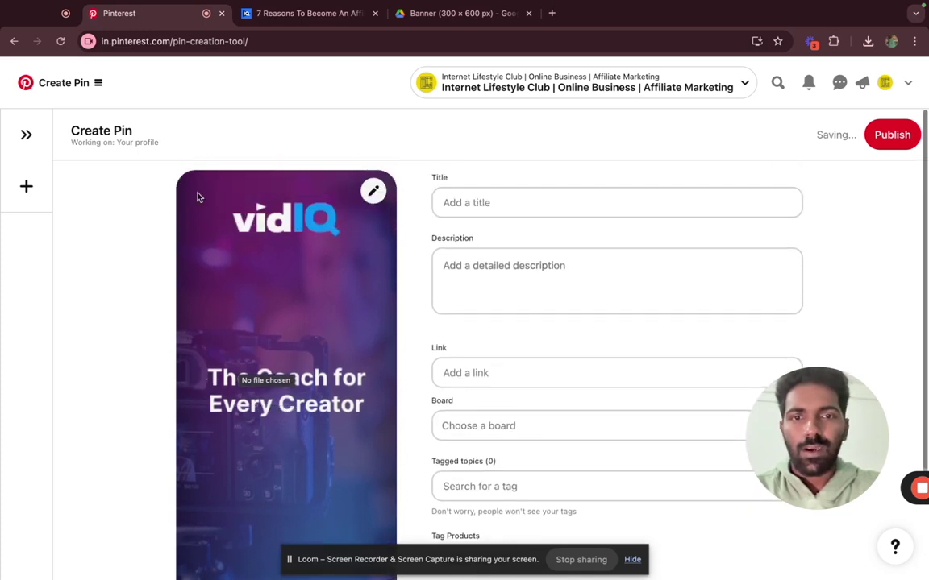
Enter "Vidiq For Youtube Reach" as the Pin's title and go on to its description.
click(491, 204)
text(Vidiq)
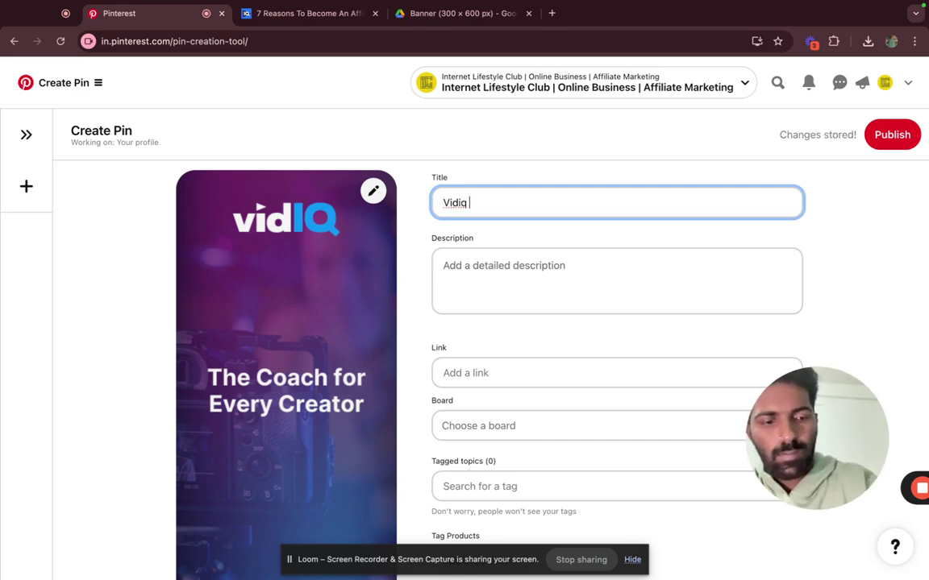
text(For Youtube Reach)
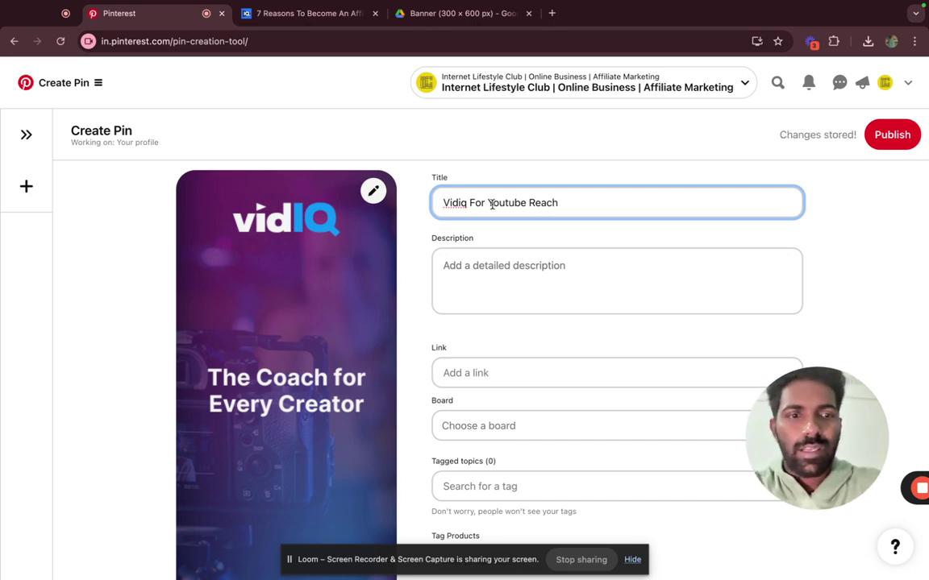
click(475, 283)
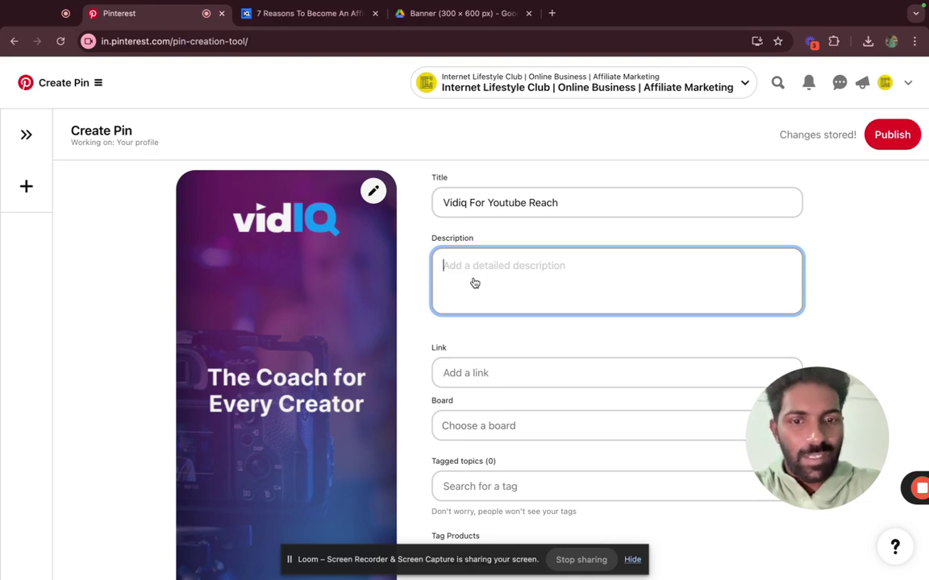
Switch to Safari and open chatgpt.com in a new tab.
key(ctrl+Left)
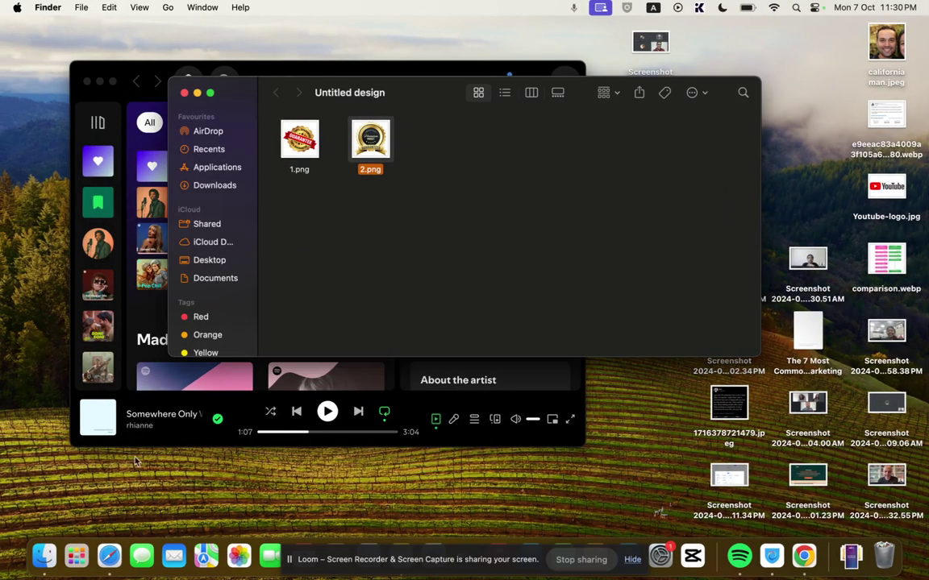
click(110, 560)
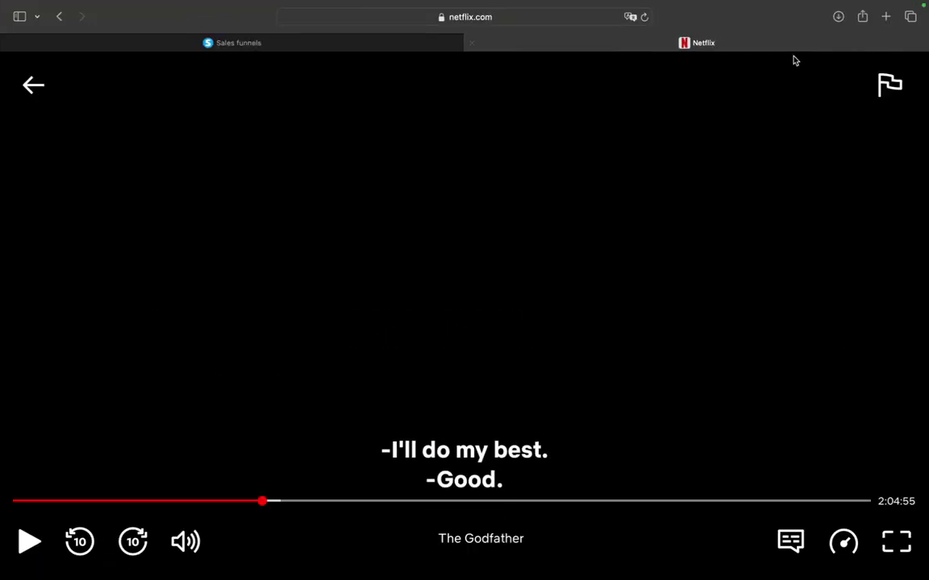
click(886, 17)
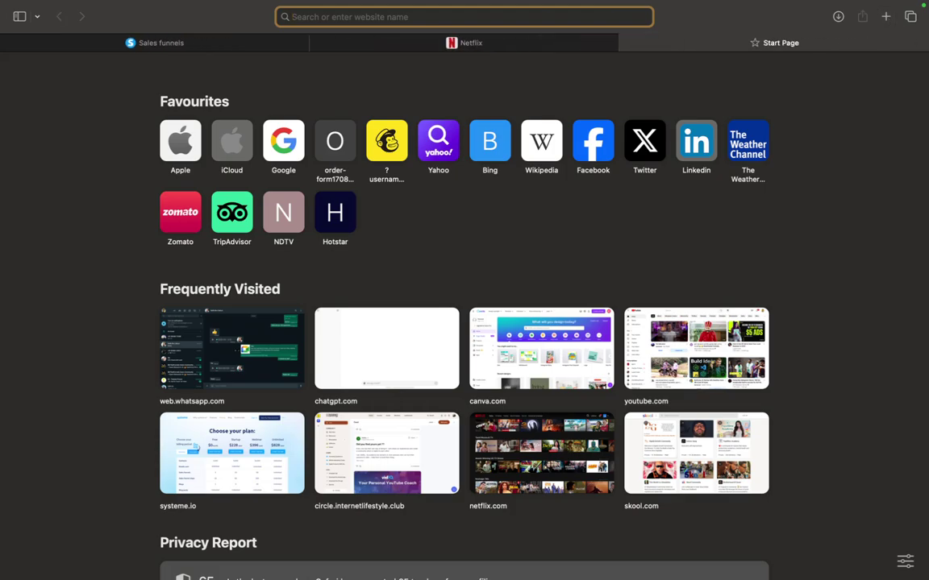
text(chat)
key(Return)
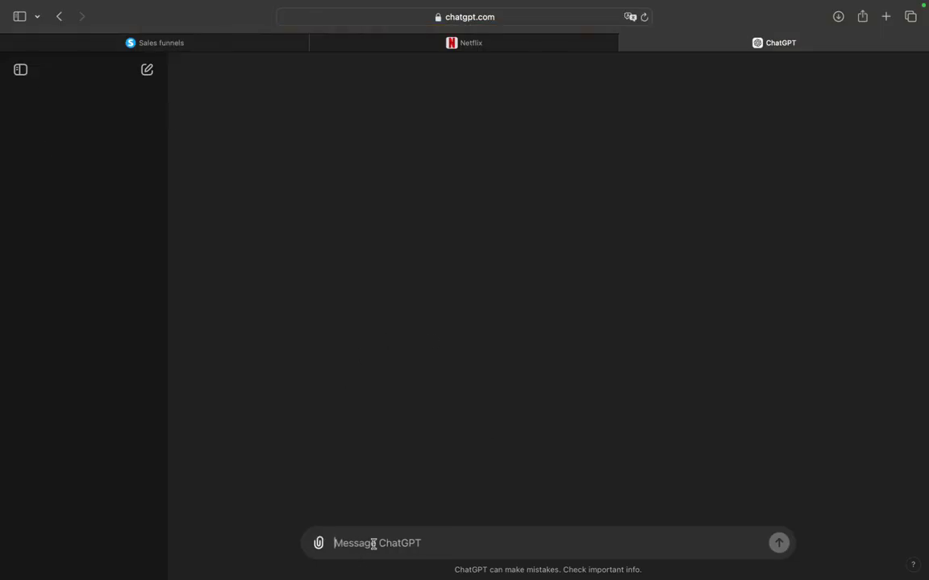
Send ChatGPT the prompt "write a Pinterest description to promote Vidiq as an affiliate".
text(how)
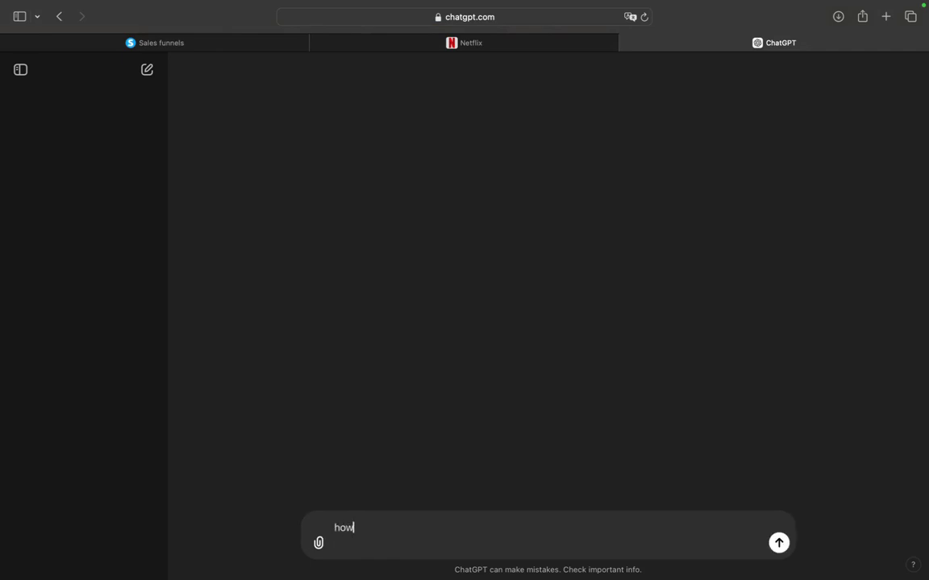
key(BackSpace)
key(BackSpace)
key(BackSpace)
text(w)
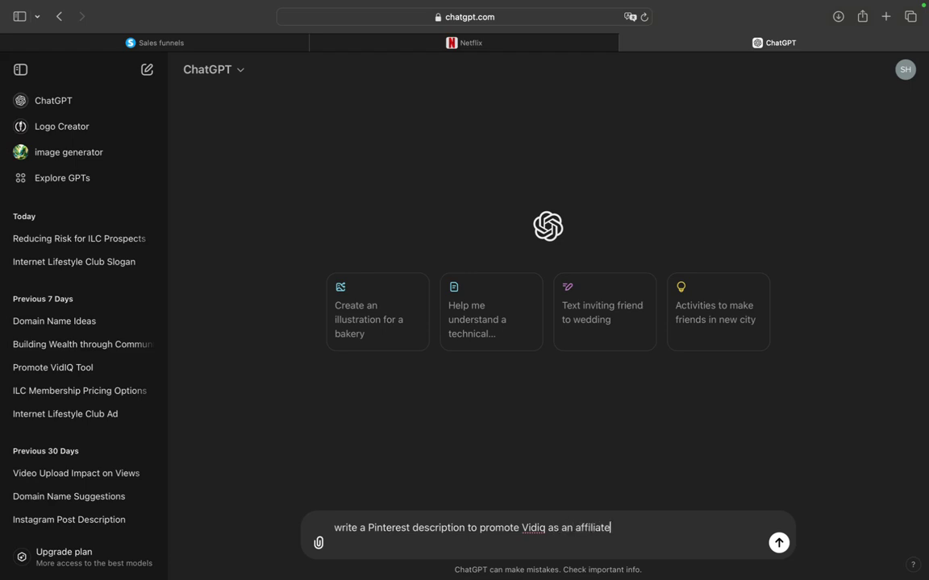
key(Return)
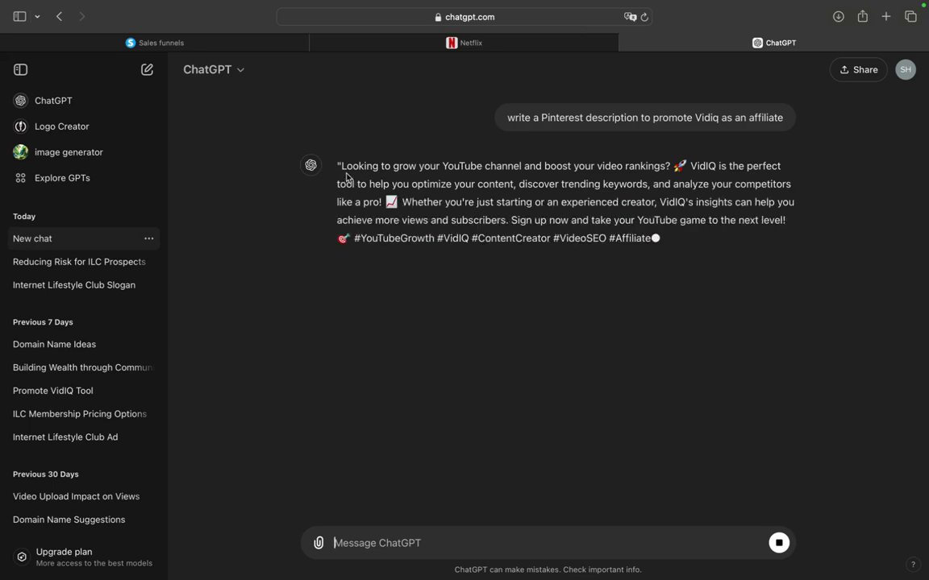
Copy the generated description from "Looking to grow" through #AffiliateMarketing, without the surrounding quotation marks and the closing remark.
drag(337, 166, 598, 279)
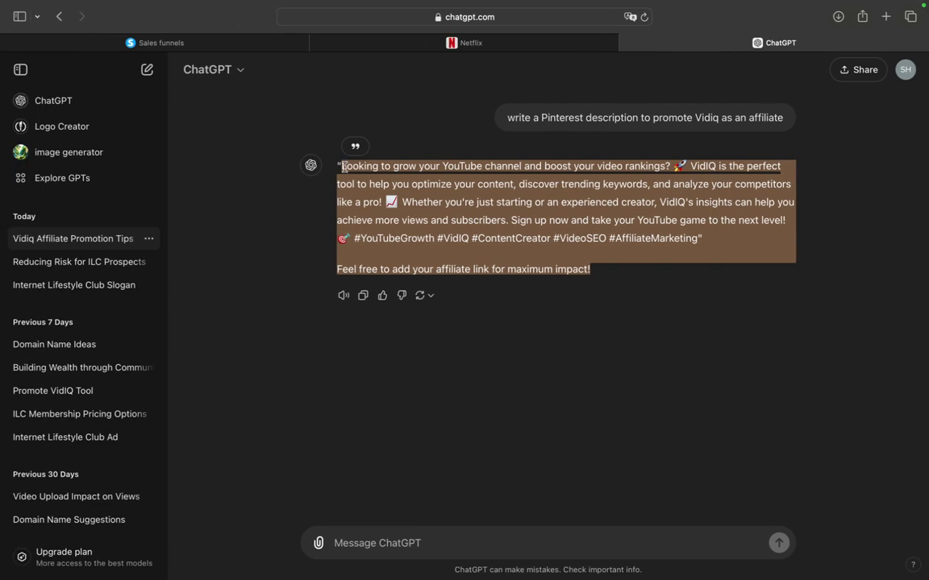
click(338, 164)
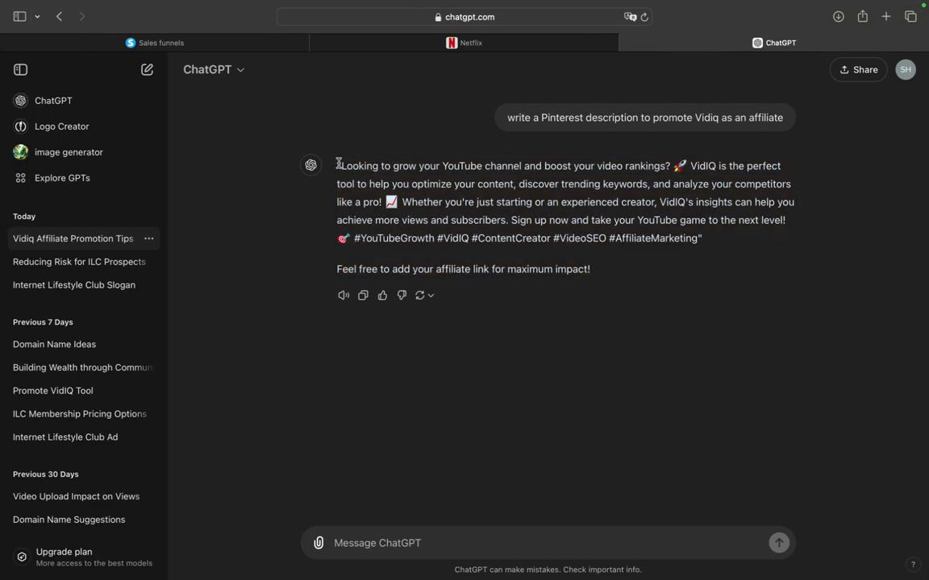
drag(342, 164, 696, 242)
key(super+c)
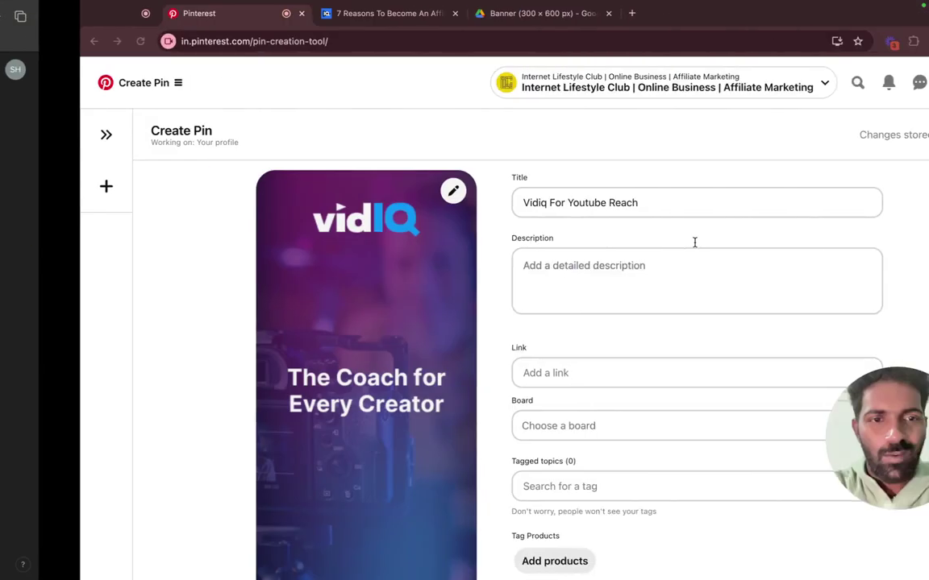
Return to the Pinterest draft in Chrome and paste the copied vidIQ text as the Pin's description.
click(547, 278)
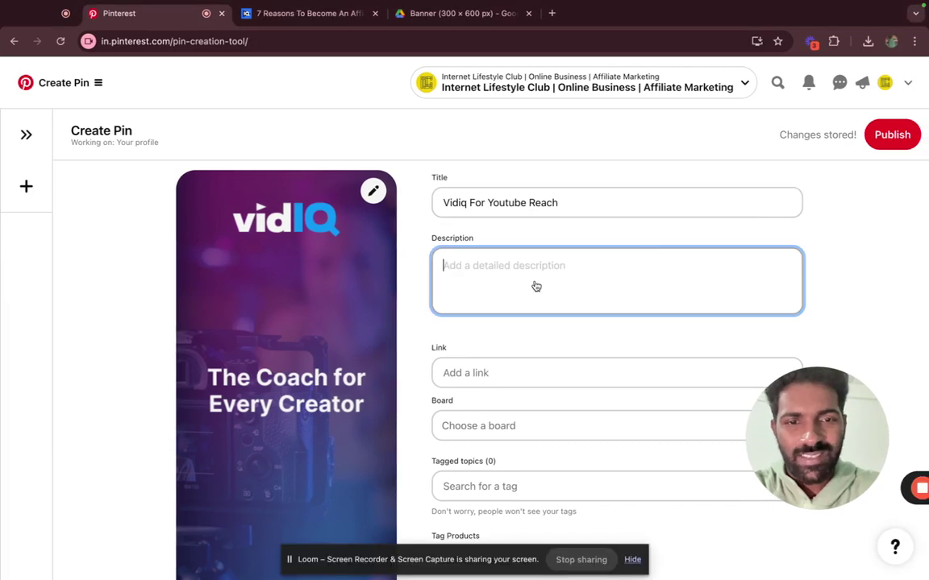
key(super+v)
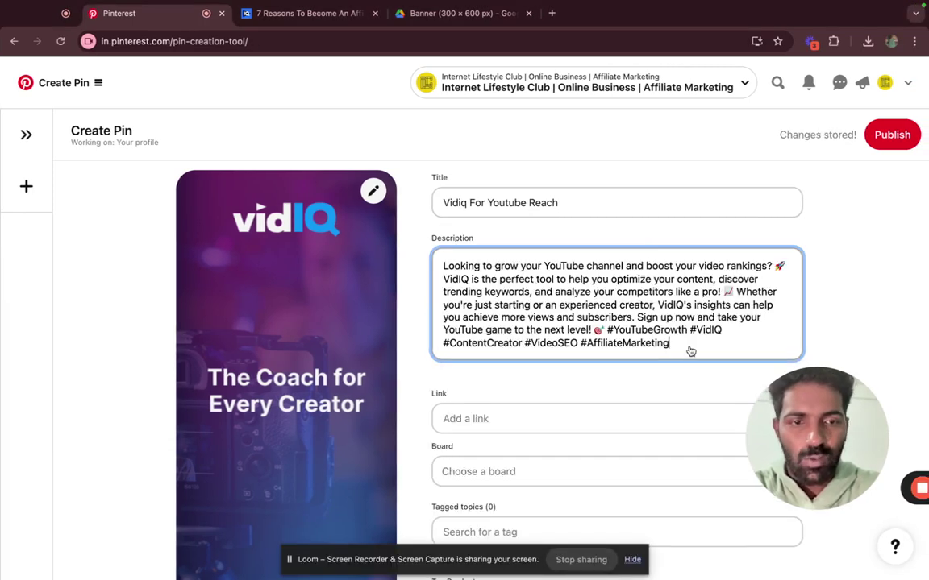
scroll(590, 365, down, 3)
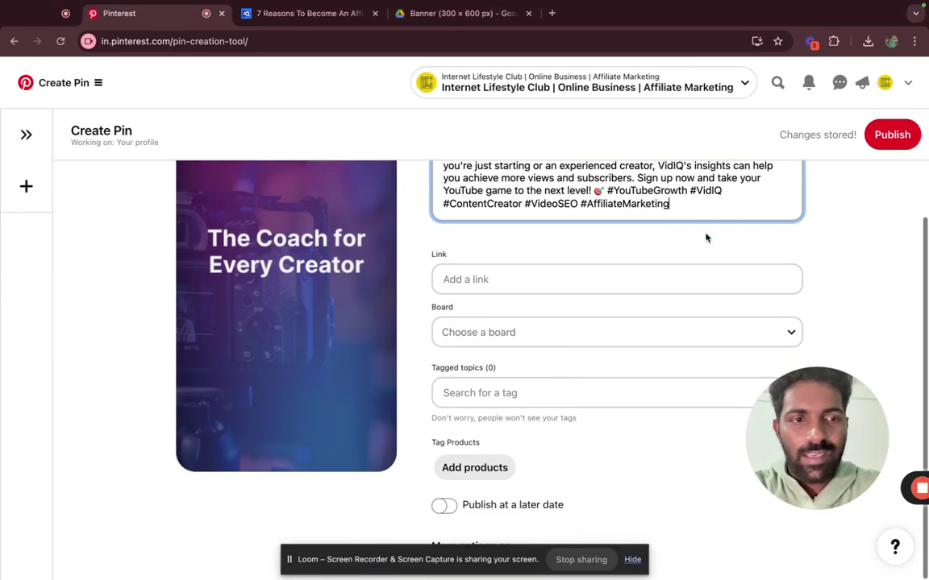
Copy the custom referral URL from the Overview page of the vidIQ Affiliate Center in the other Chrome window.
click(570, 275)
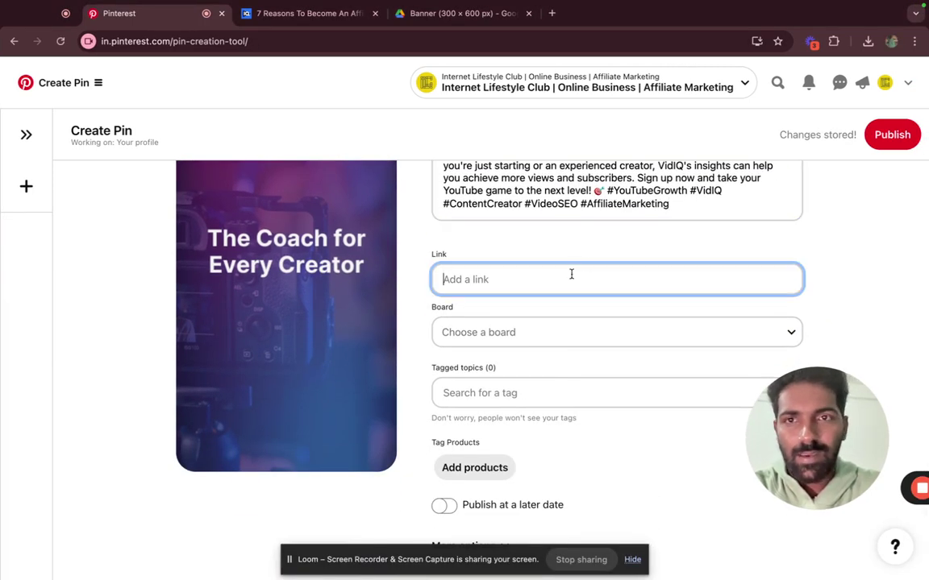
click(251, 17)
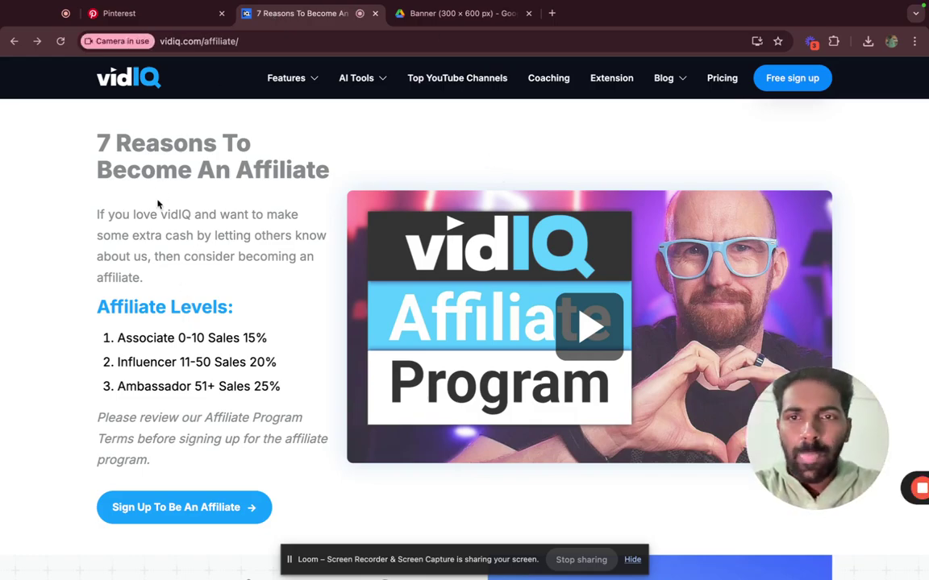
scroll(161, 347, down, 20)
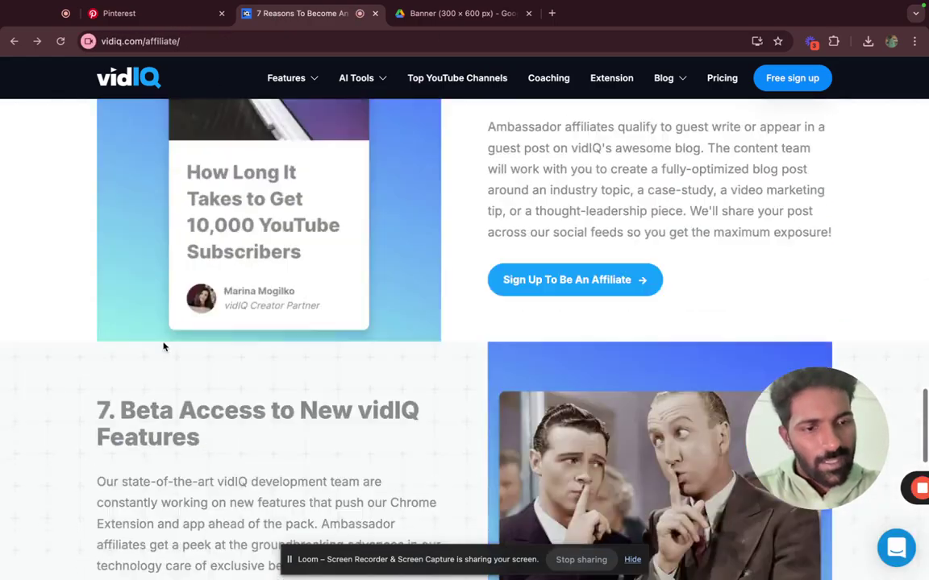
scroll(164, 346, down, 10)
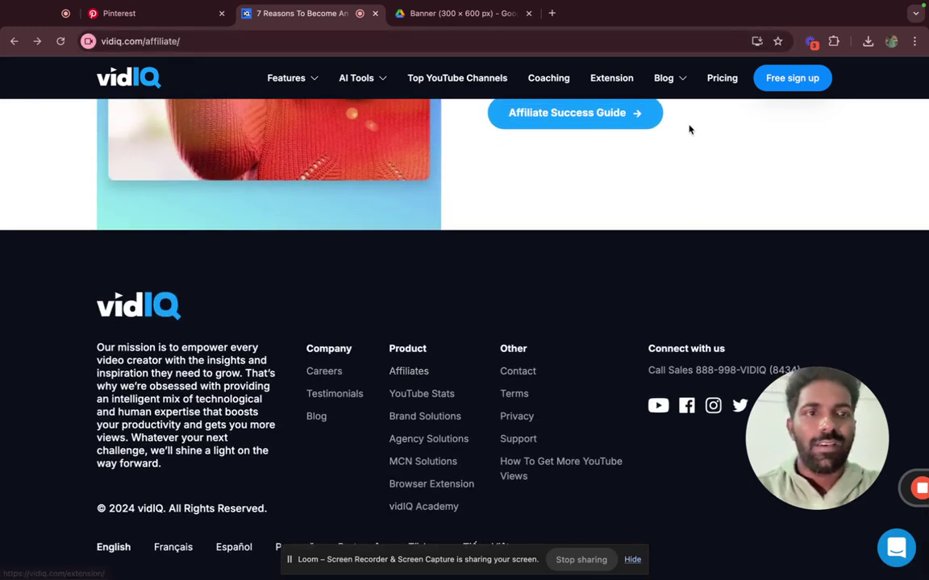
key(ctrl+Right)
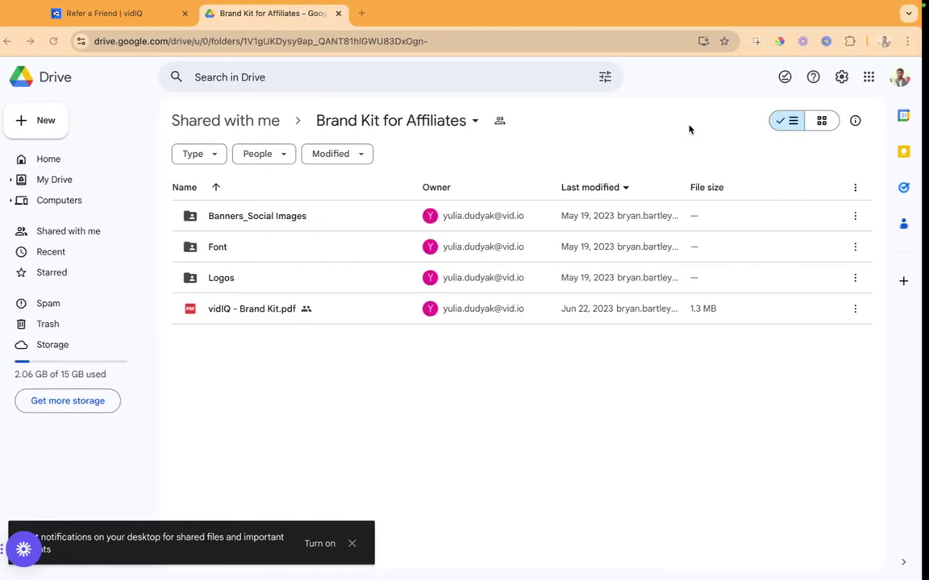
click(77, 16)
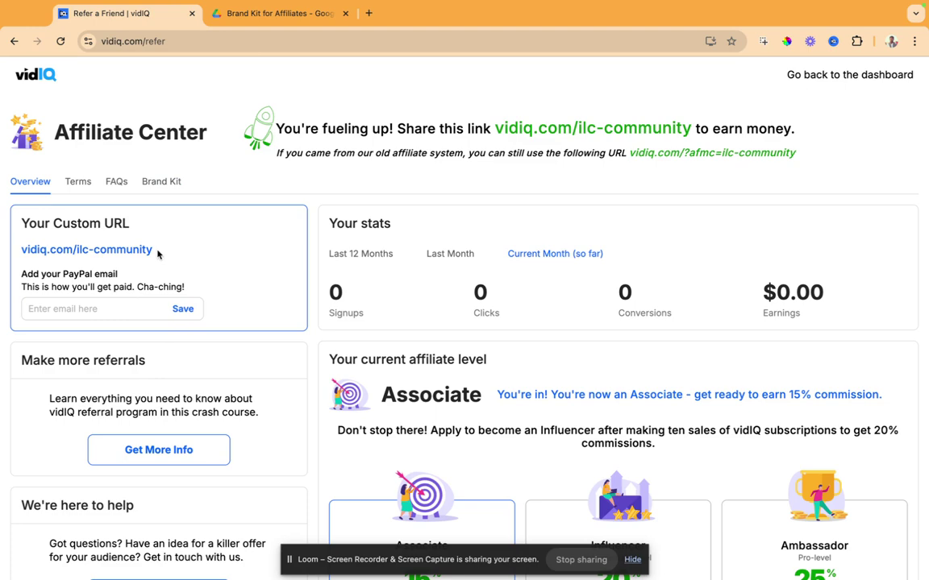
click(36, 250)
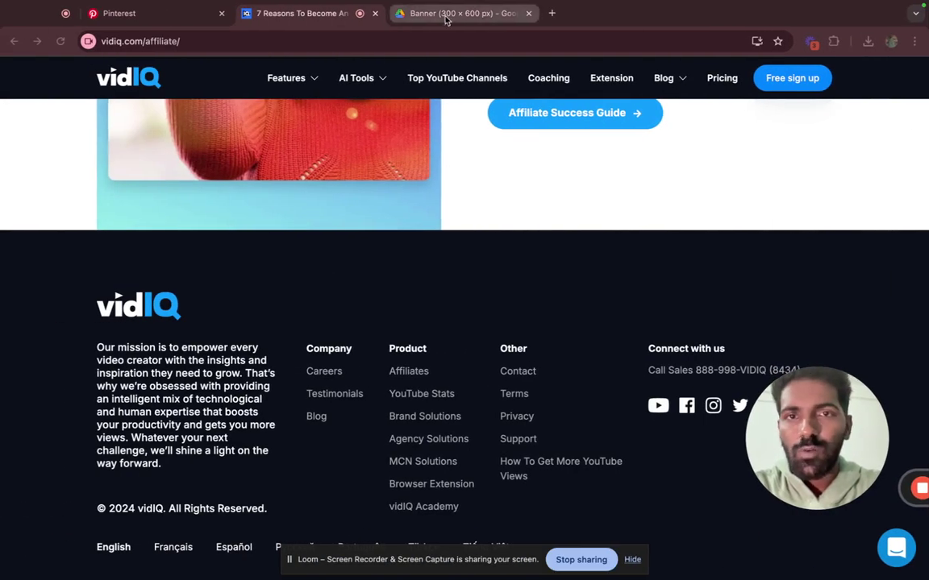
click(166, 18)
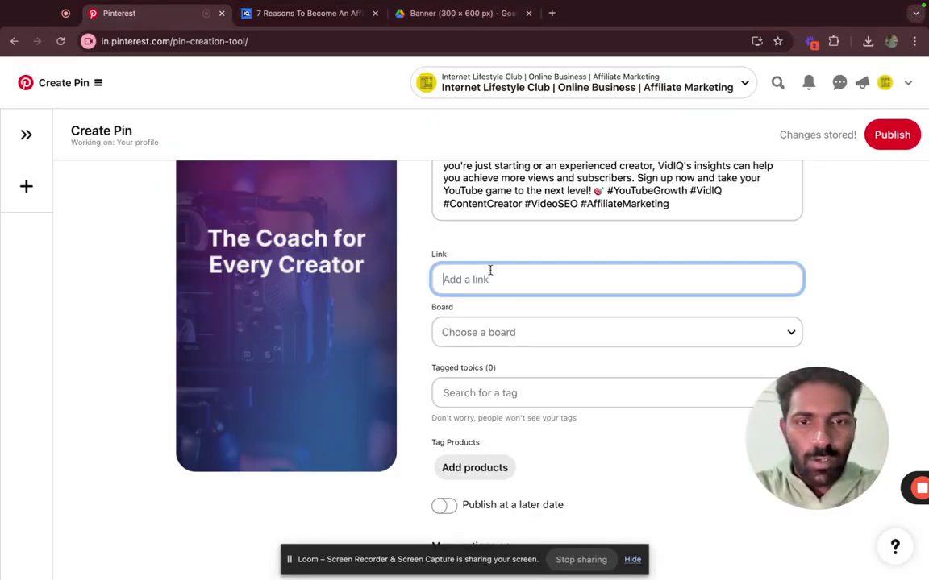
key(super+v)
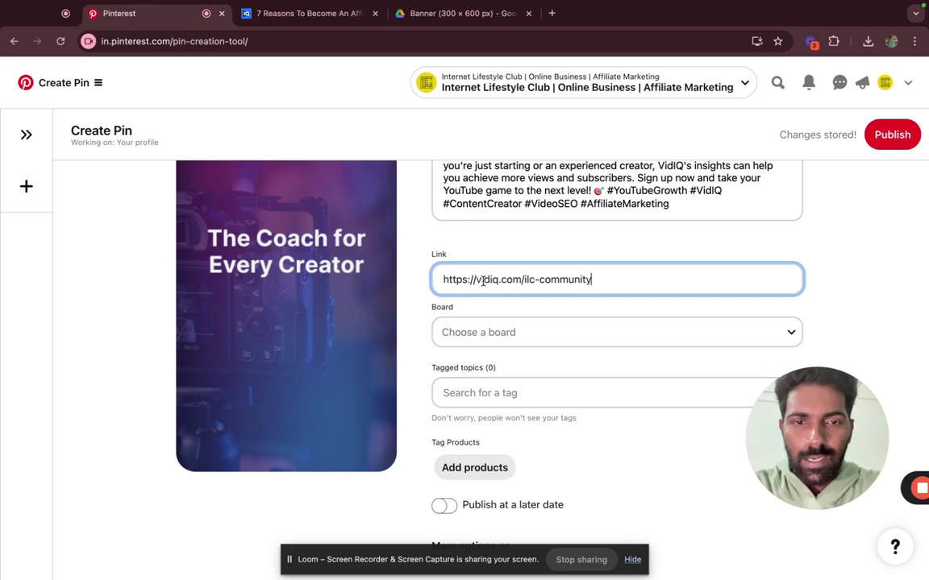
click(770, 259)
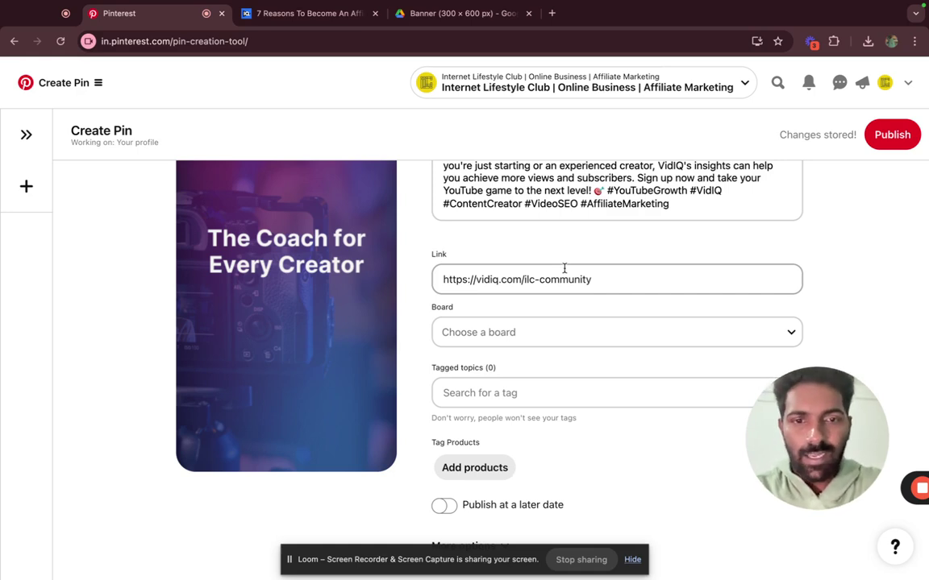
triple_click(469, 278)
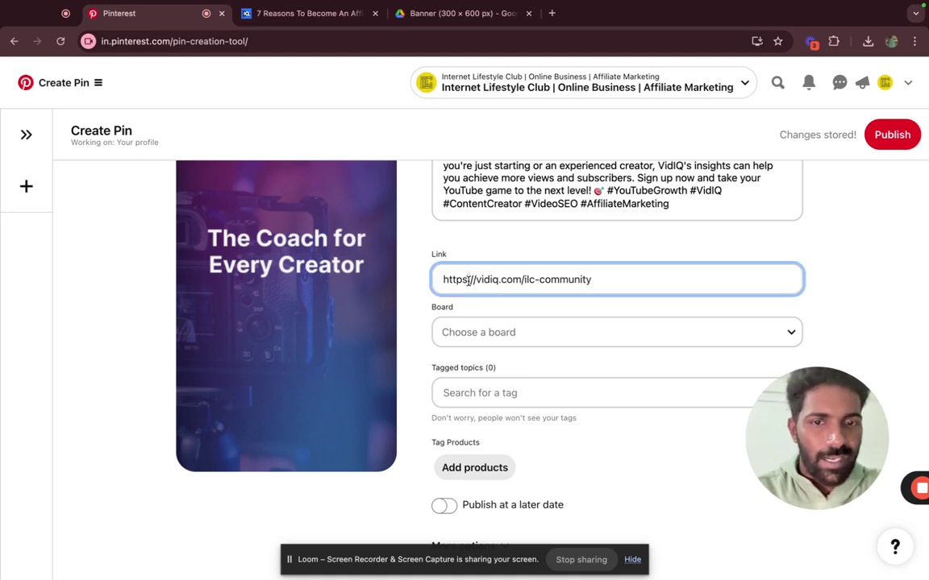
click(859, 281)
Assign the Pin to the Affiliate marketing board and tag it with the Digital Media topic by searching for "youtube".
click(773, 337)
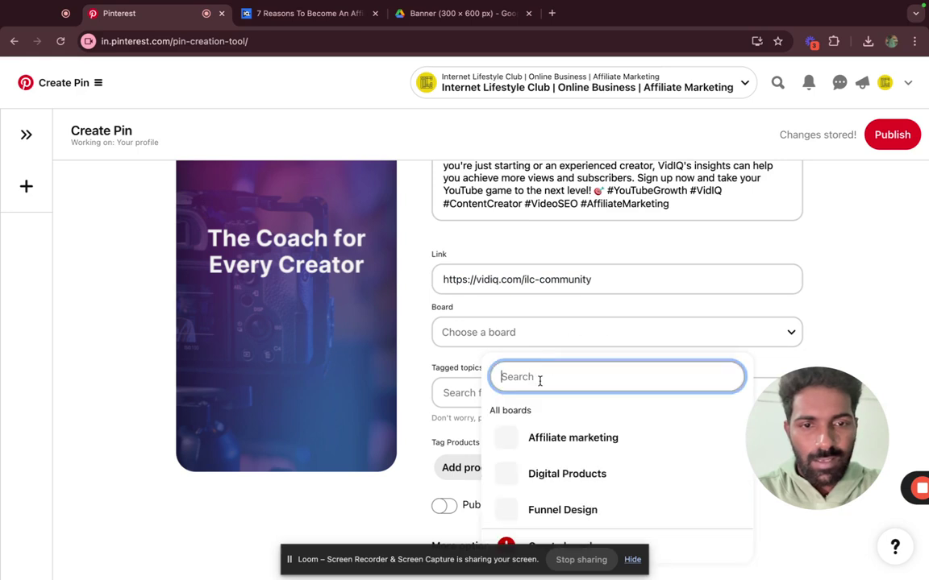
click(590, 448)
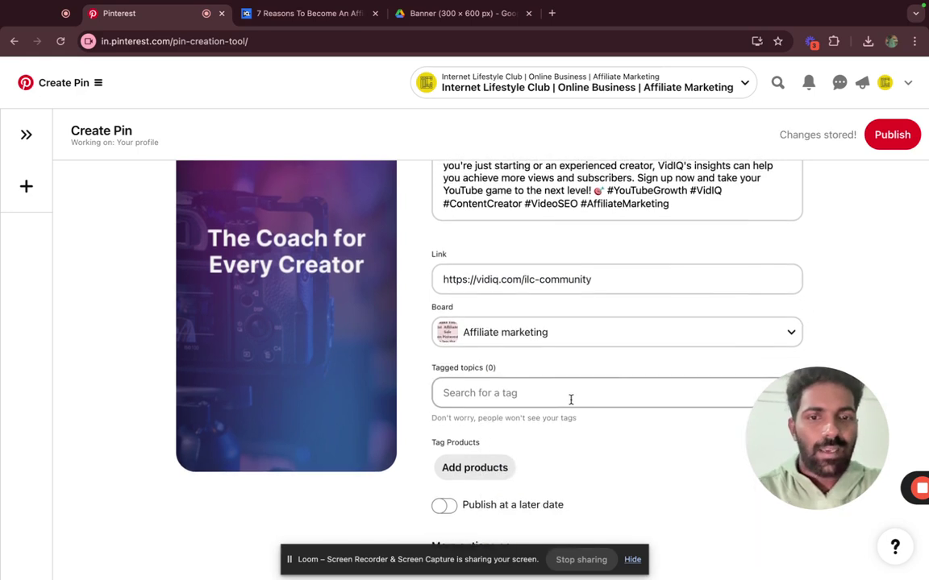
click(556, 395)
text(youtu)
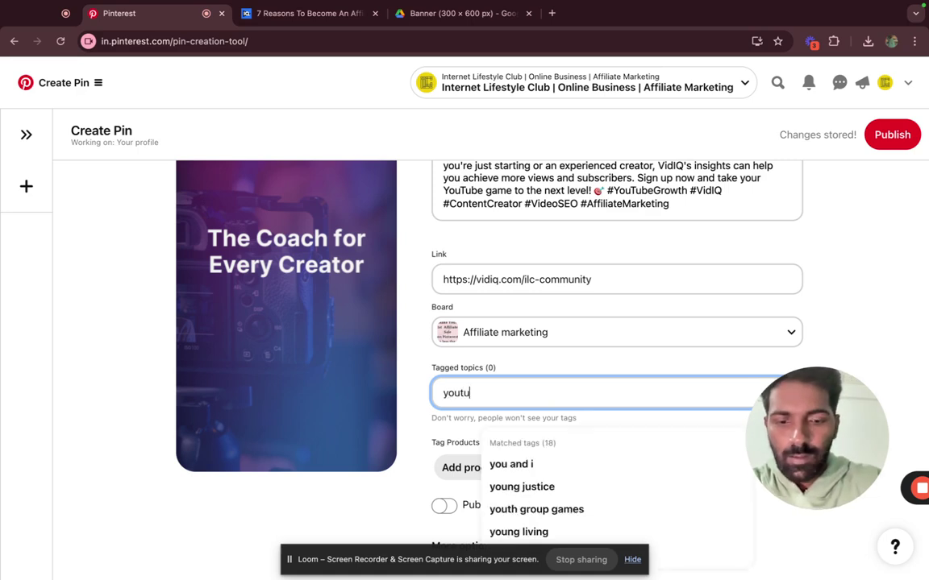
text(be seo)
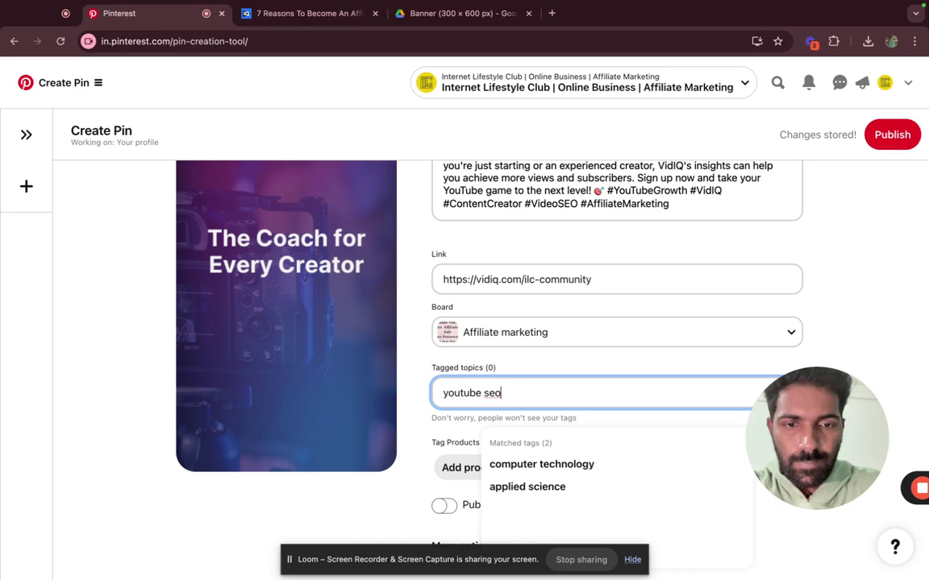
key(BackSpace)
key(BackSpace)
key(BackSpace)
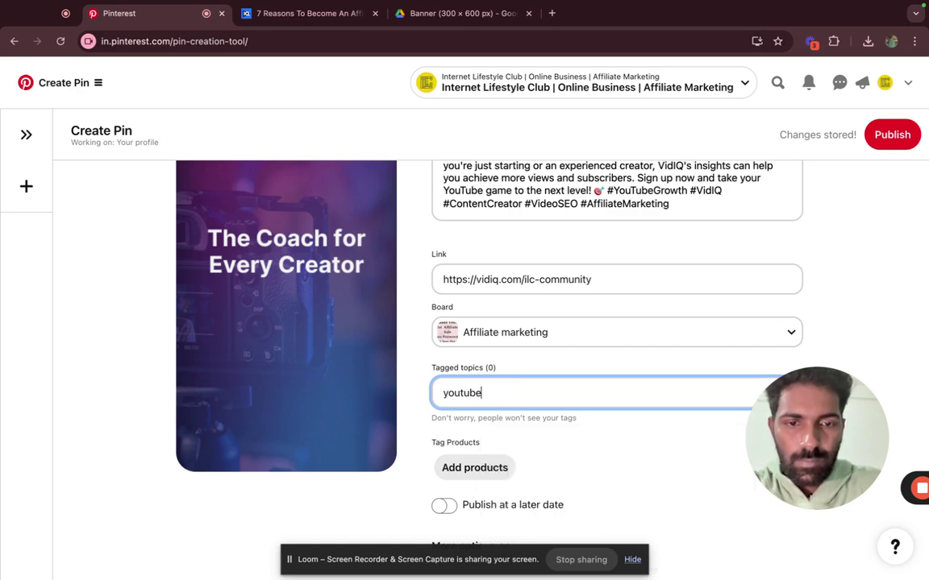
click(545, 488)
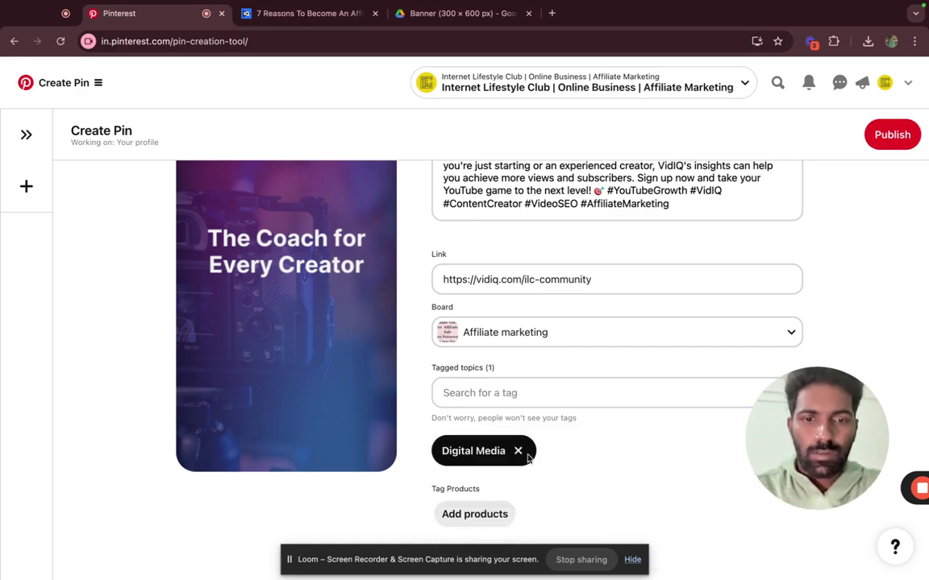
Expand the Pin's additional options and examine the scheduling, commenting, similar-products and ad-only settings.
scroll(549, 458, down, 1)
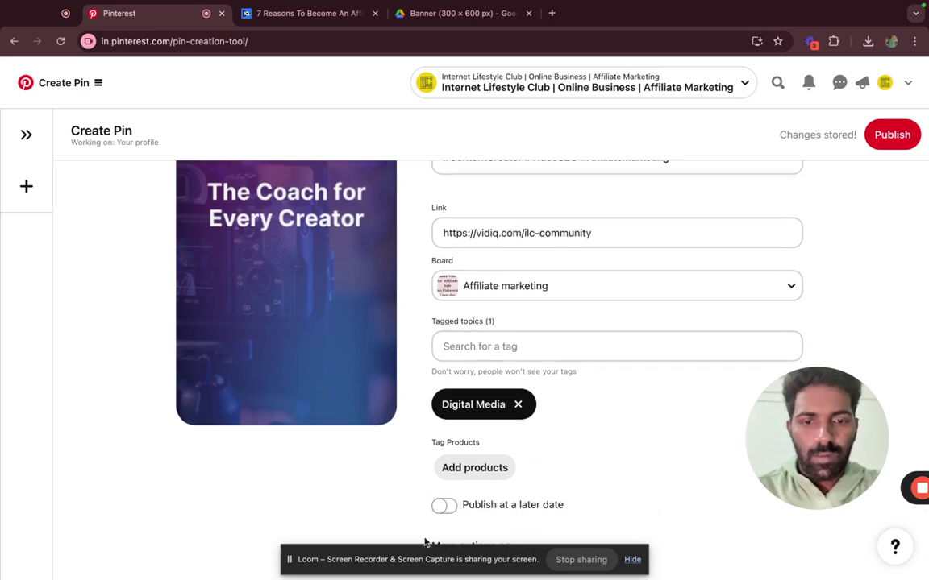
click(349, 570)
drag(349, 570, 170, 474)
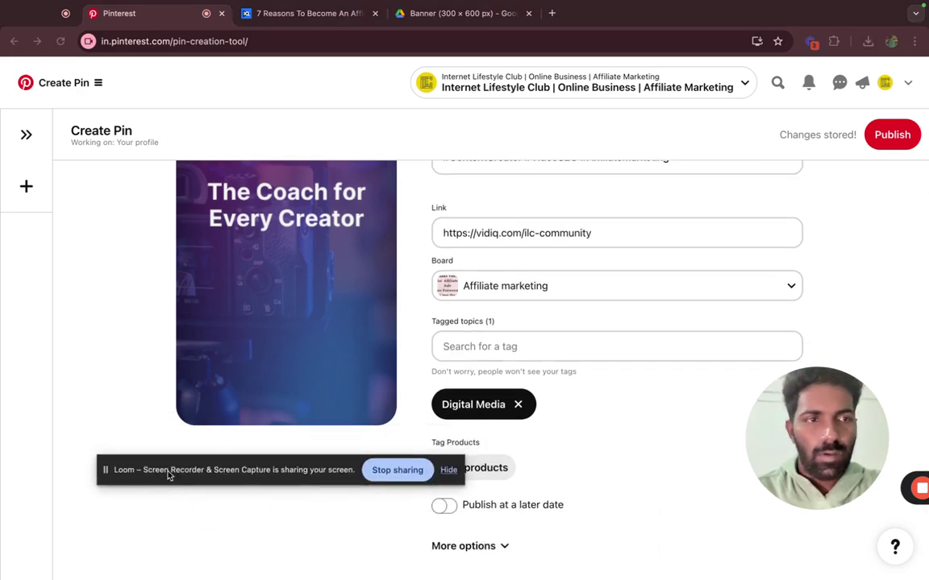
click(502, 546)
scroll(594, 451, down, 3)
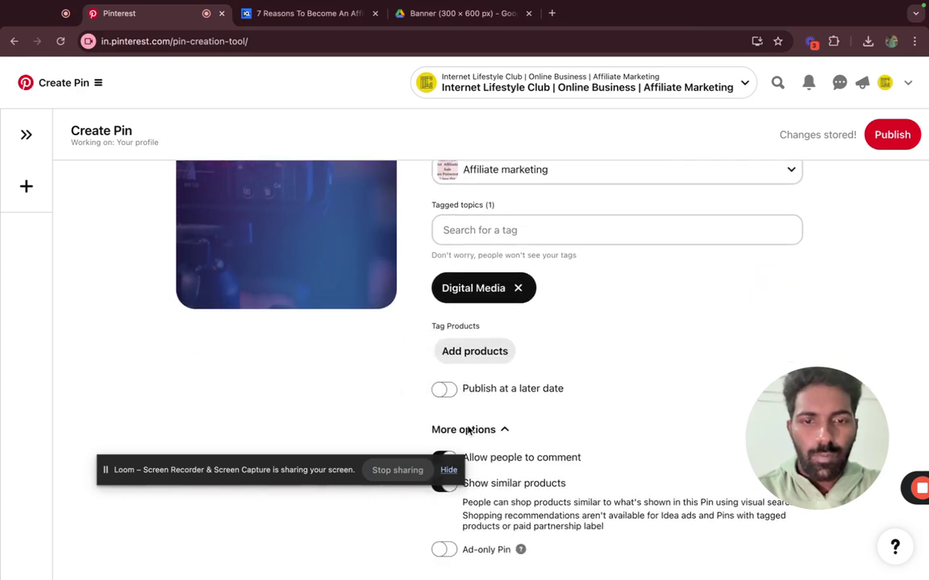
drag(272, 464, 264, 401)
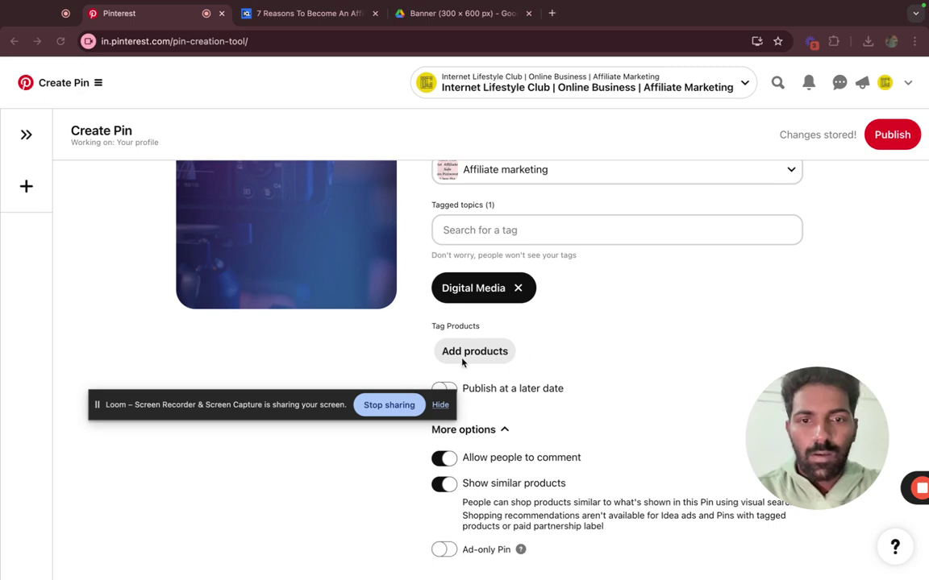
drag(245, 407, 239, 501)
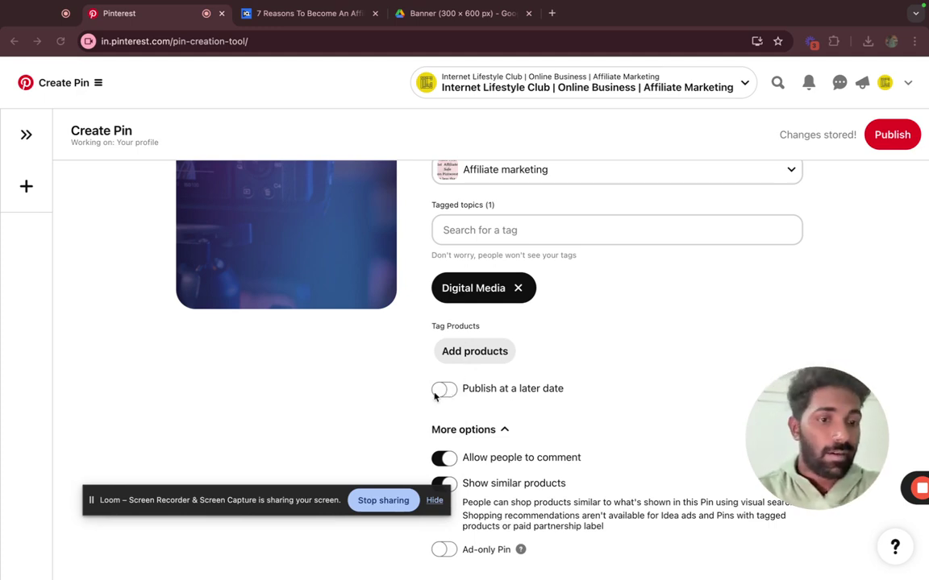
Review the completed Pin draft, publish it and dismiss the Pinterest browser extension offer.
scroll(434, 396, up, 5)
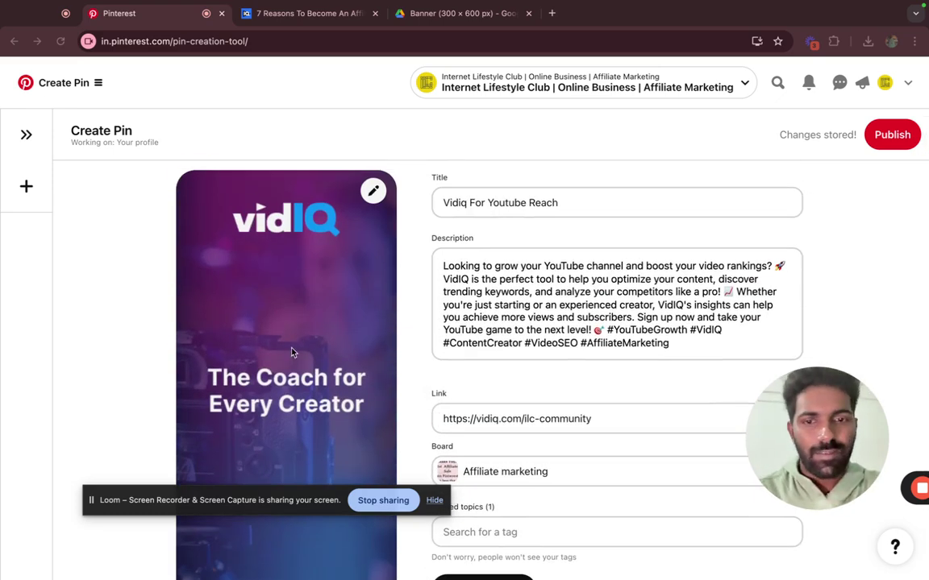
scroll(293, 352, down, 5)
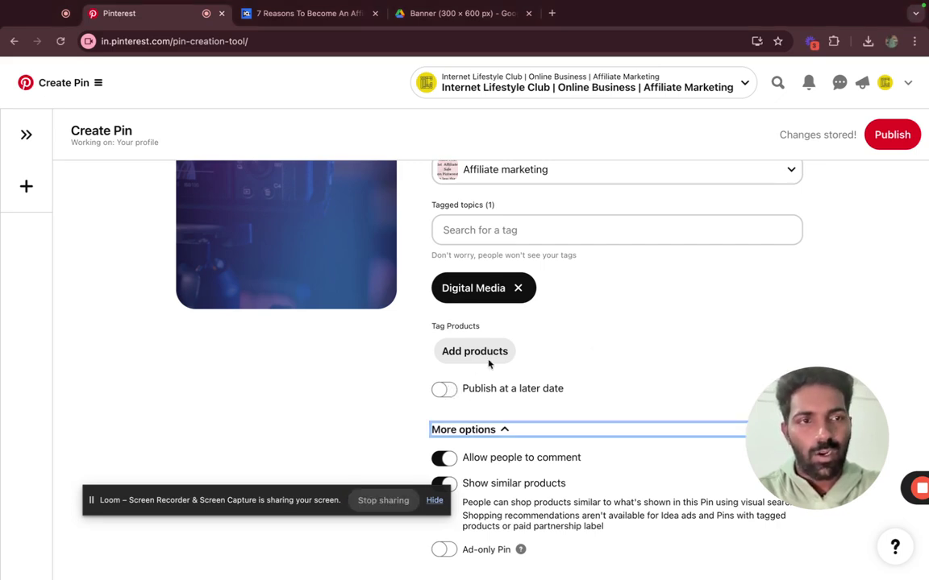
scroll(748, 255, up, 5)
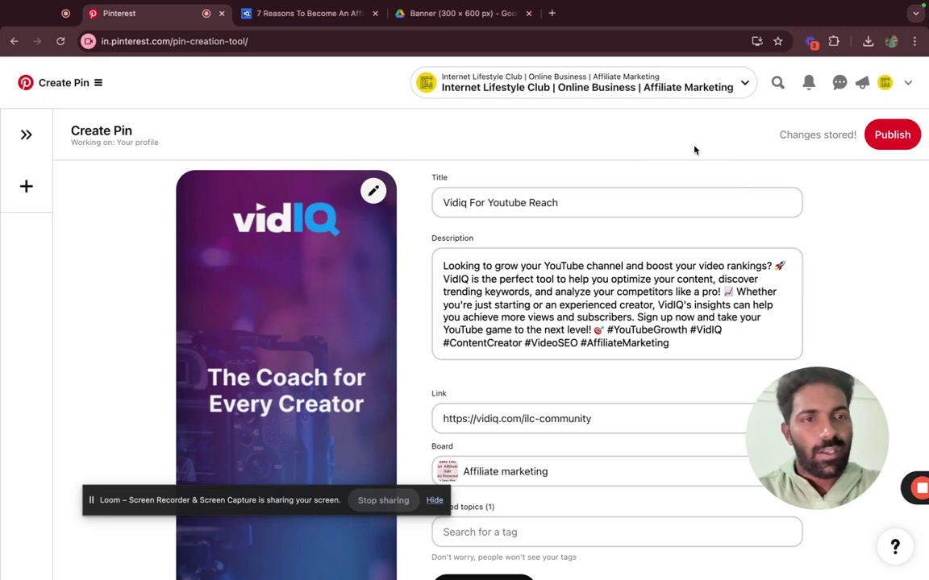
click(898, 138)
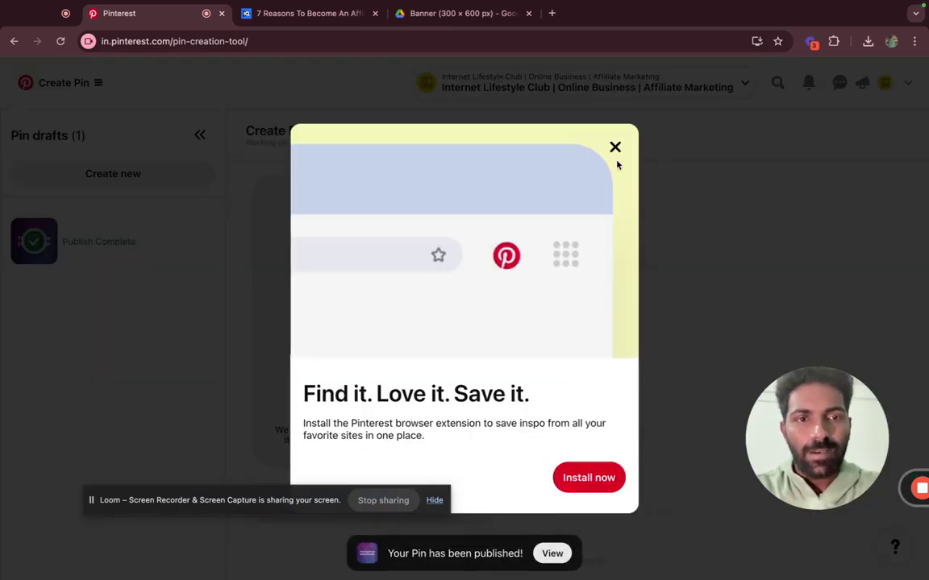
click(614, 147)
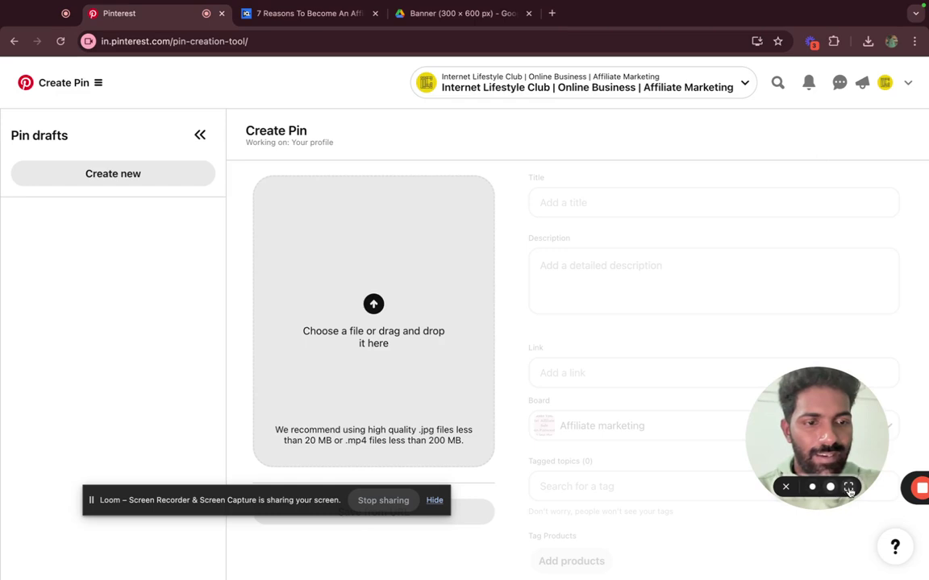
click(848, 489)
drag(822, 330, 88, 373)
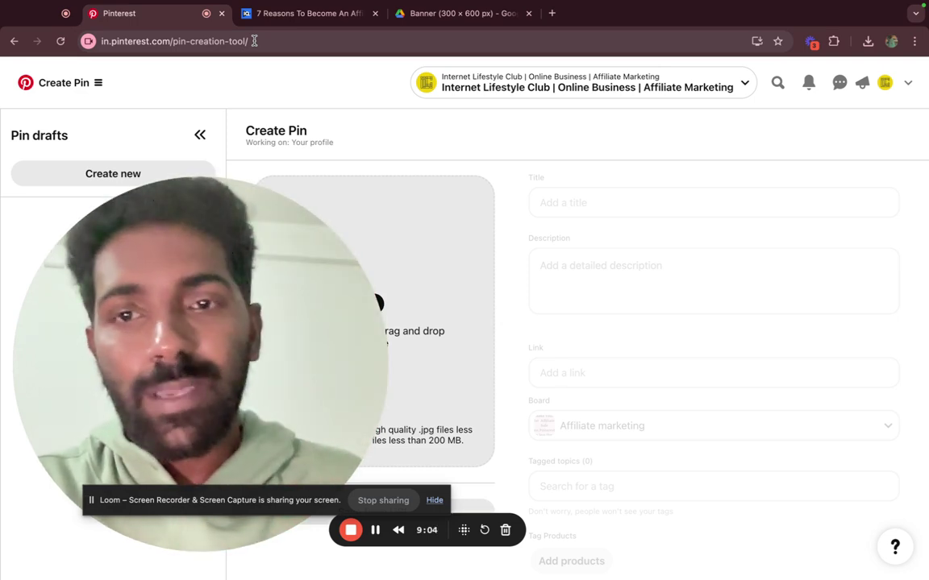
Open start.internetlifestyle.club/freedom in a new browser tab and view the page's video section.
click(552, 29)
text(star)
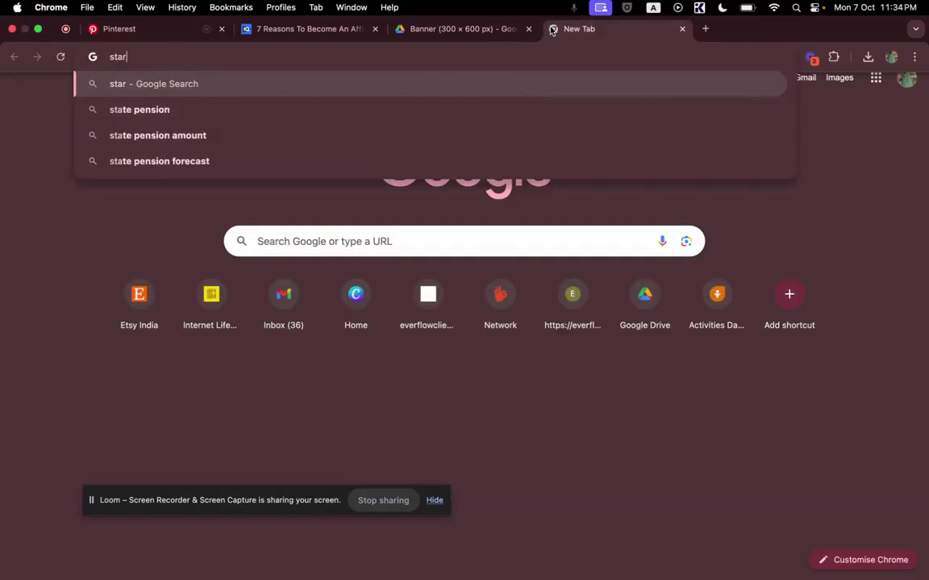
text(t.internet)
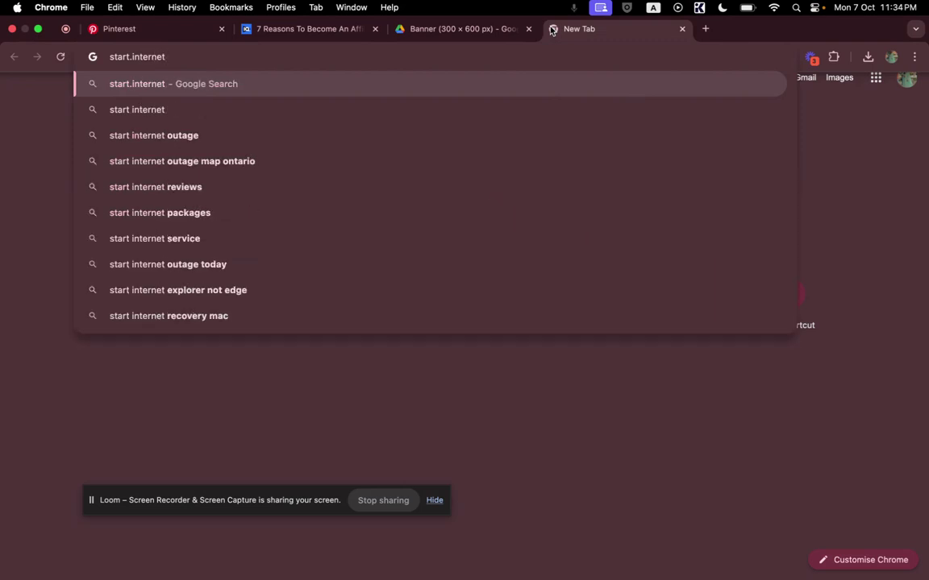
text(lifest)
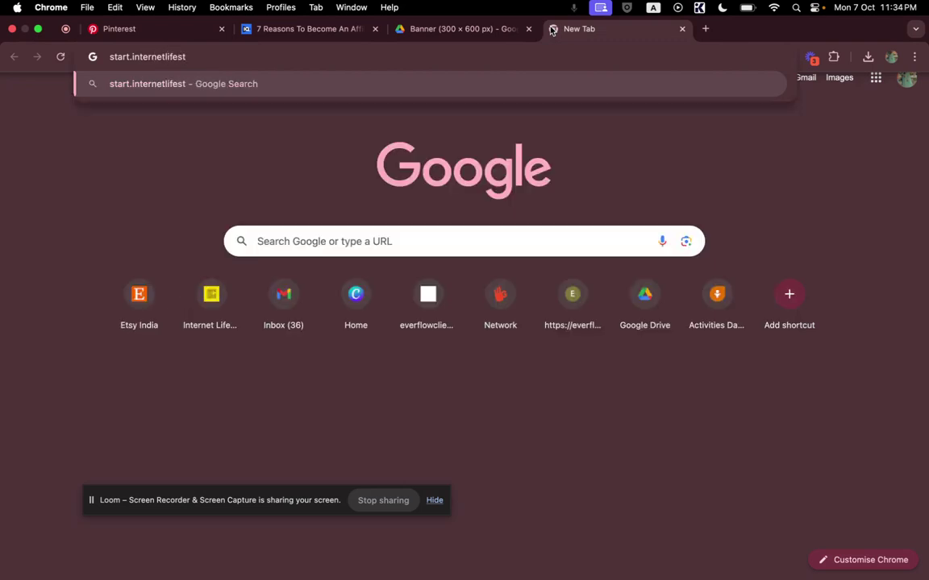
text(yle.club)
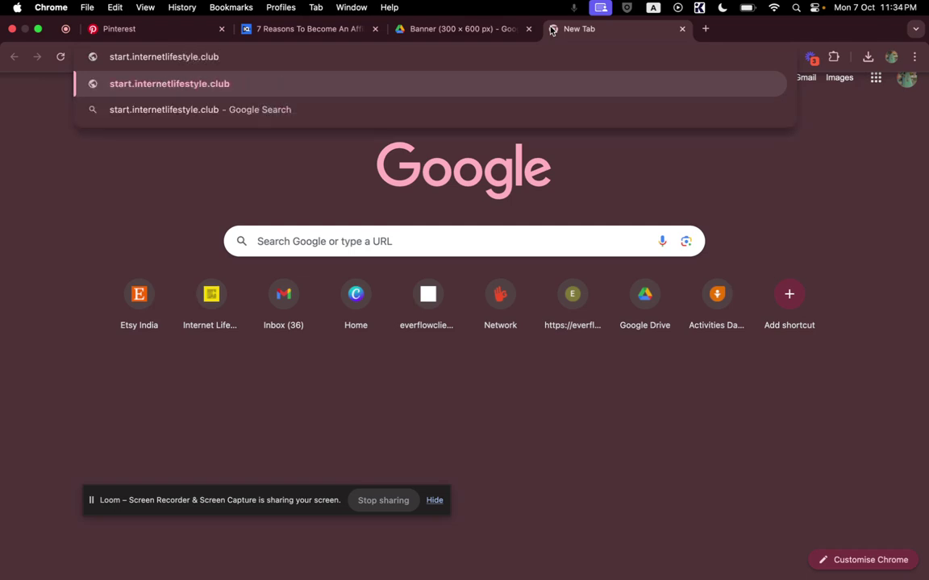
text(/freedom)
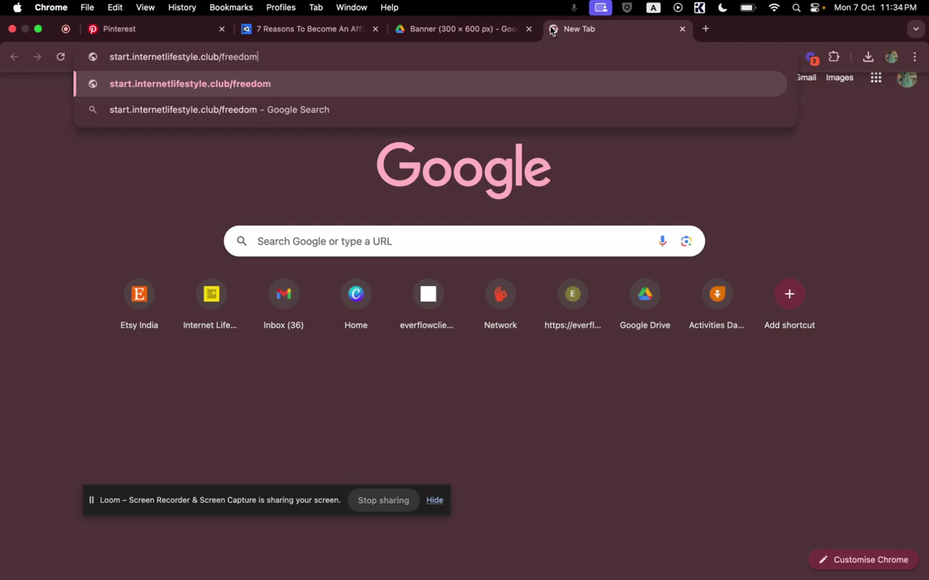
key(Return)
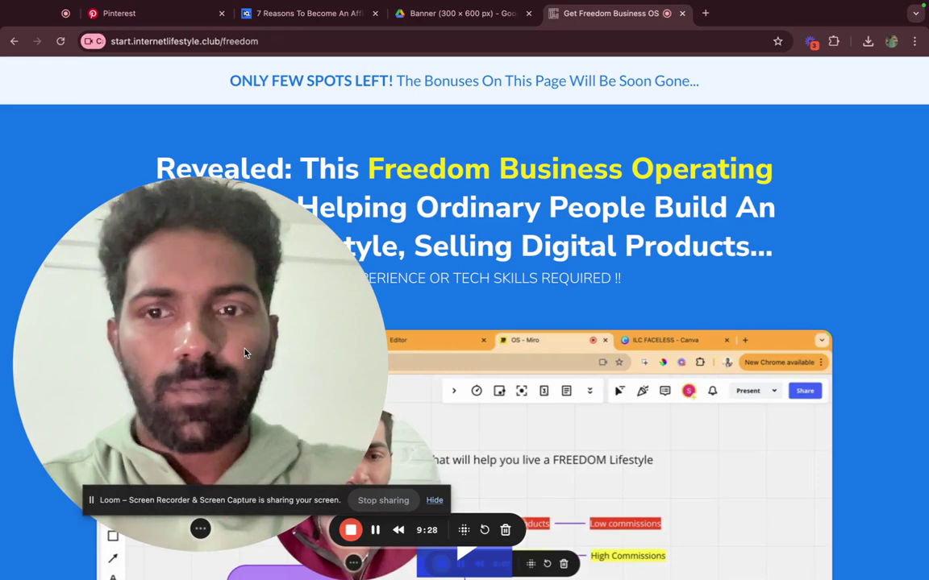
scroll(707, 341, down, 3)
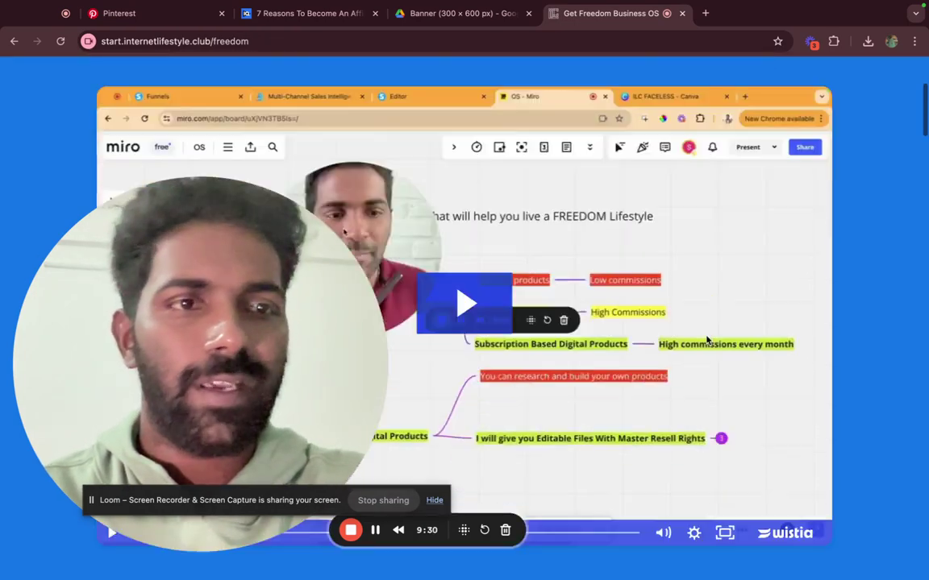
View the bonuses countdown and Get Started section below the video on the Freedom Business OS page.
scroll(707, 341, down, 5)
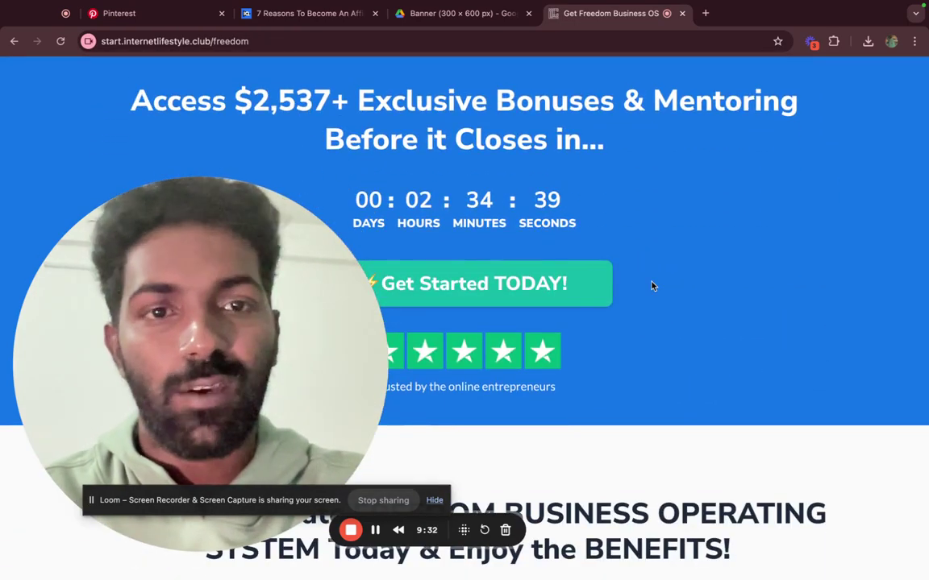
scroll(653, 289, down, 5)
scroll(653, 290, up, 5)
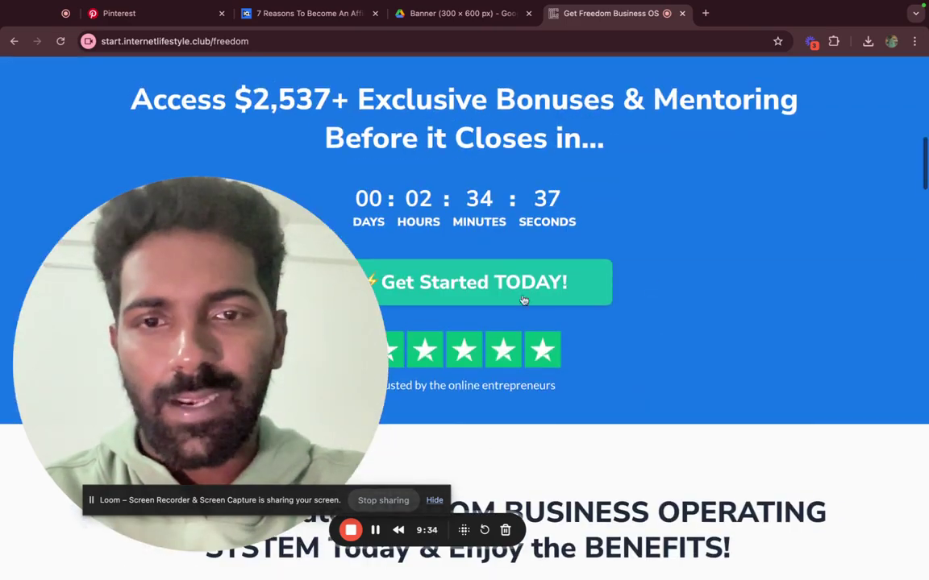
click(434, 501)
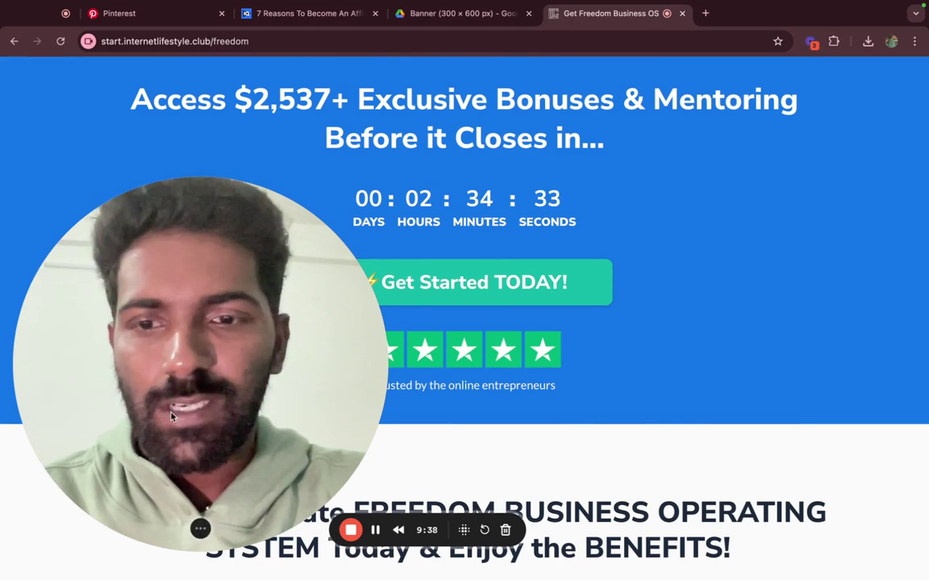
click(201, 528)
click(209, 529)
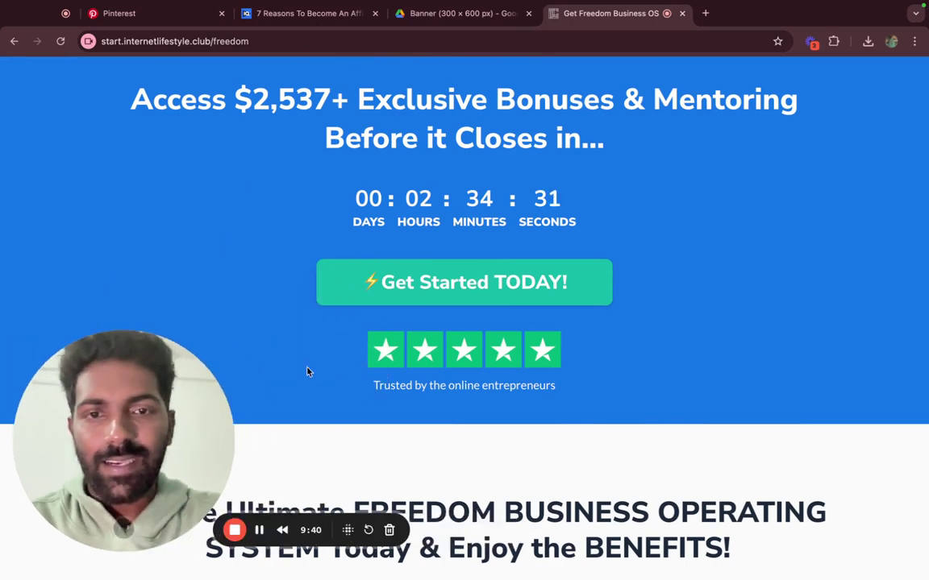
Open the Get Started sign-up form to examine its contact fields, close it unfilled and return to the page's headline.
click(390, 274)
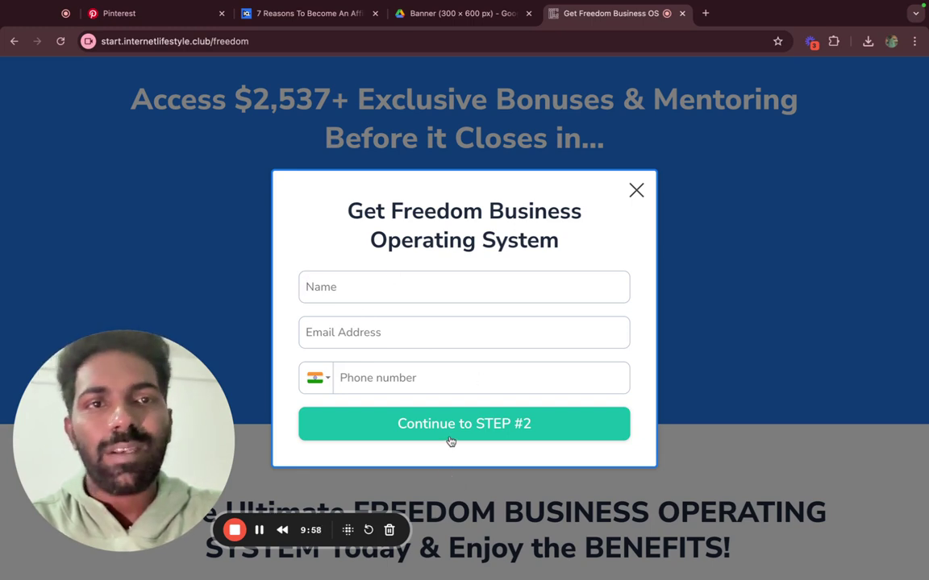
click(636, 191)
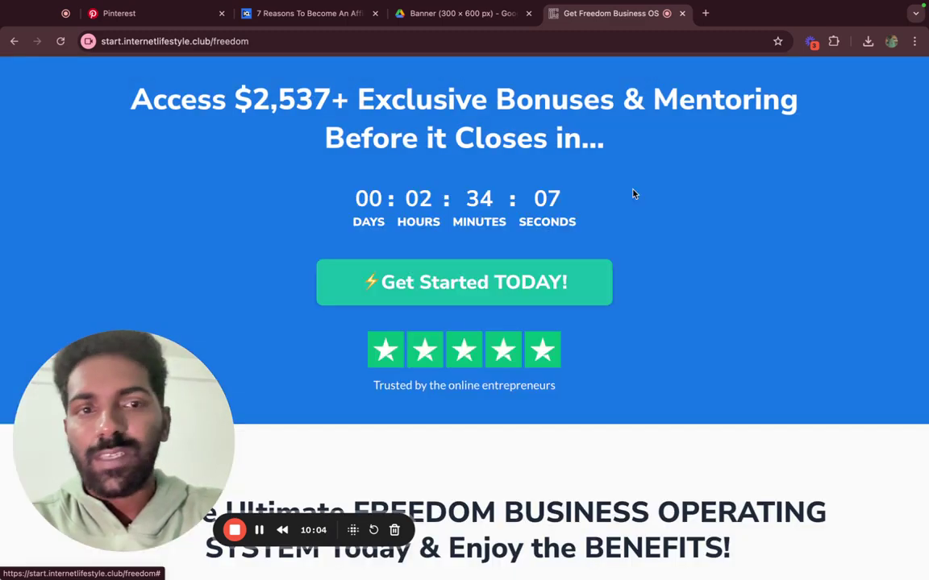
scroll(368, 259, up, 10)
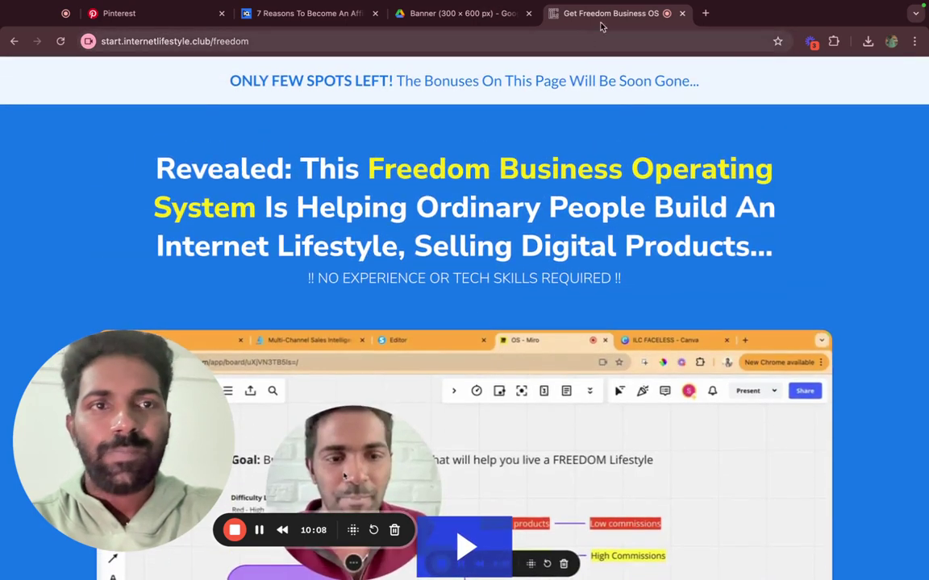
Open a new browser tab.
click(706, 13)
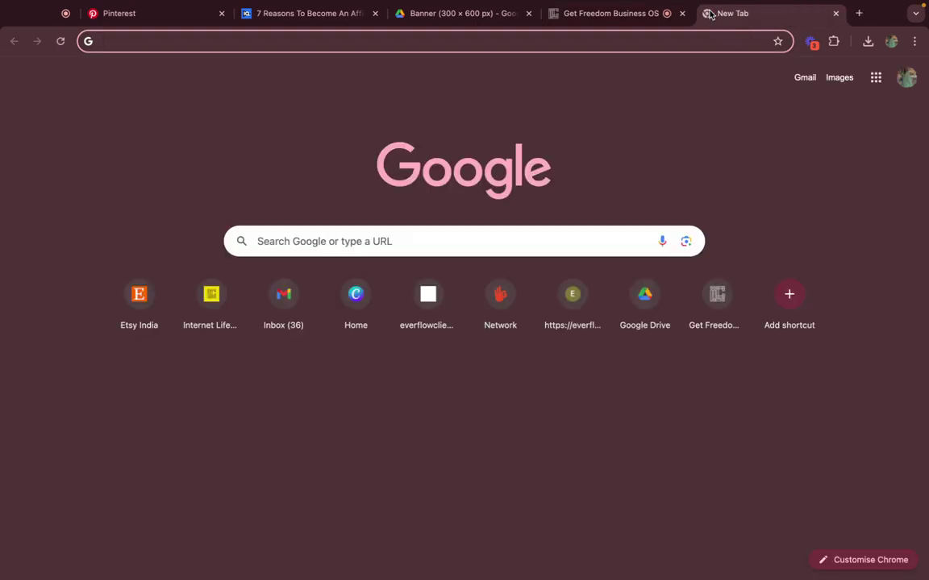